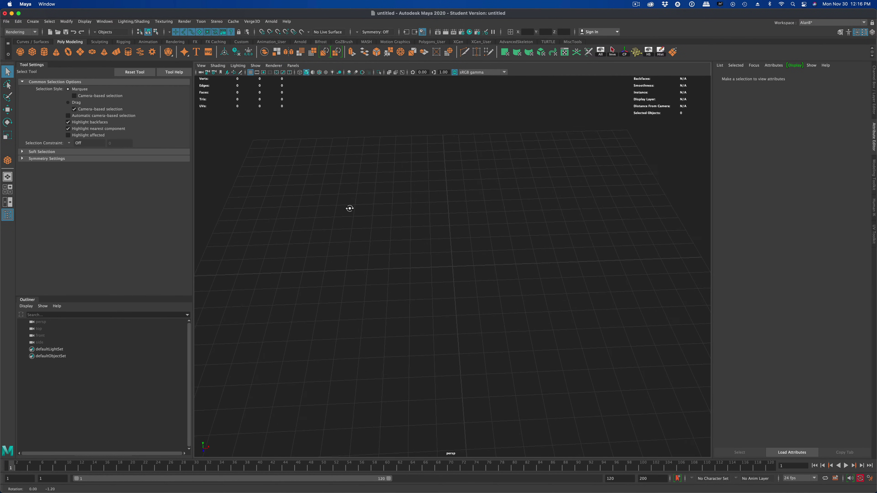
alt+drag(348, 209, 300, 168)
alt+drag(262, 186, 241, 166)
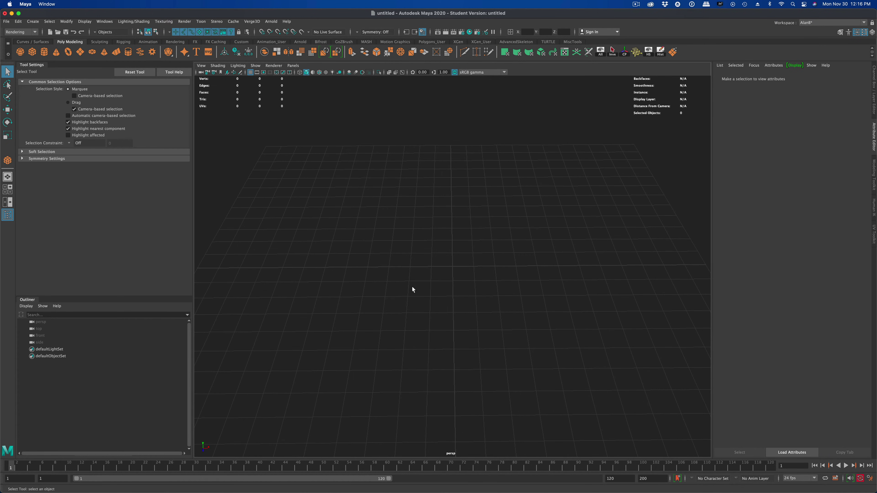
alt+drag(432, 287, 450, 307)
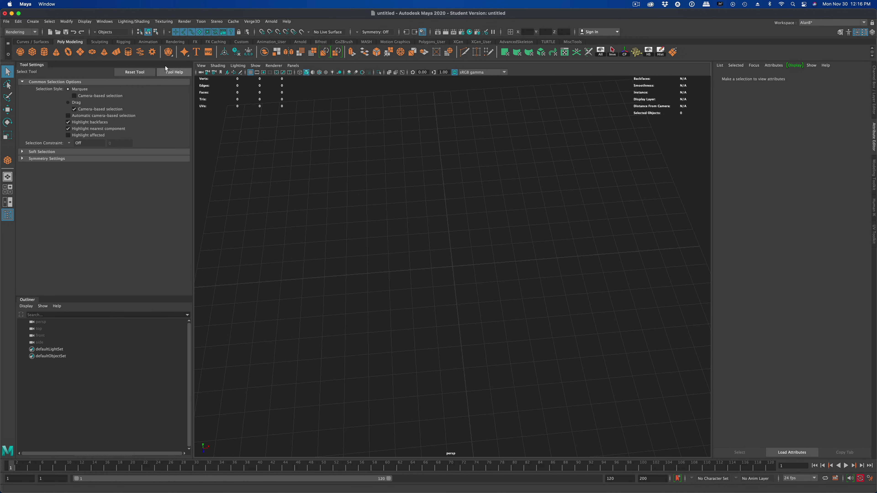
Step: Switch to the Modeling menu set and start the Create Polygon tool in the full-size top view
click(35, 30)
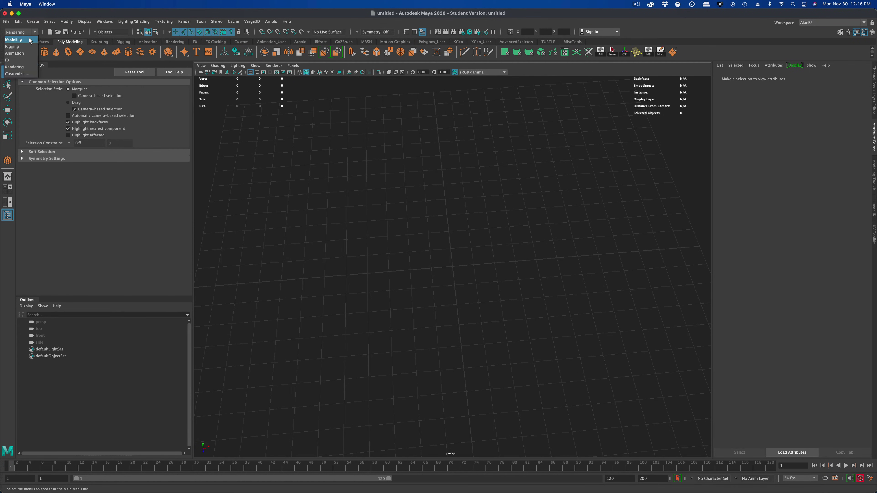
click(29, 37)
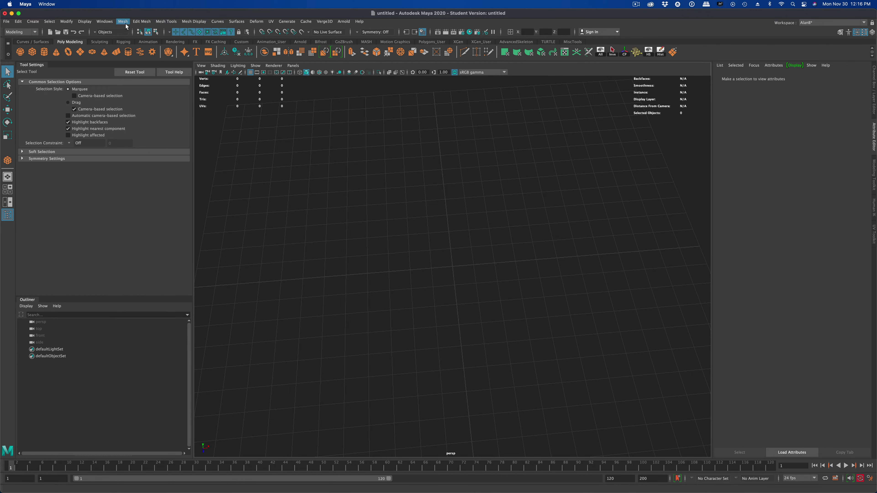
alt+drag(366, 242, 402, 255)
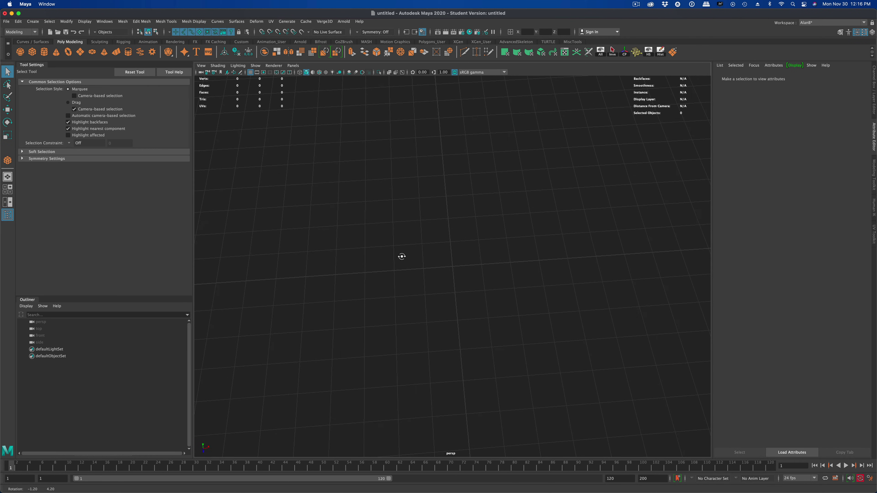
click(172, 22)
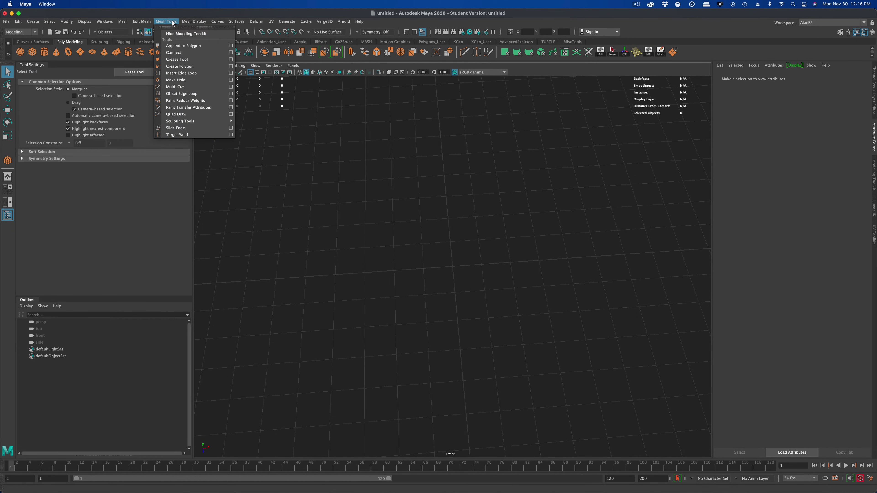
click(181, 67)
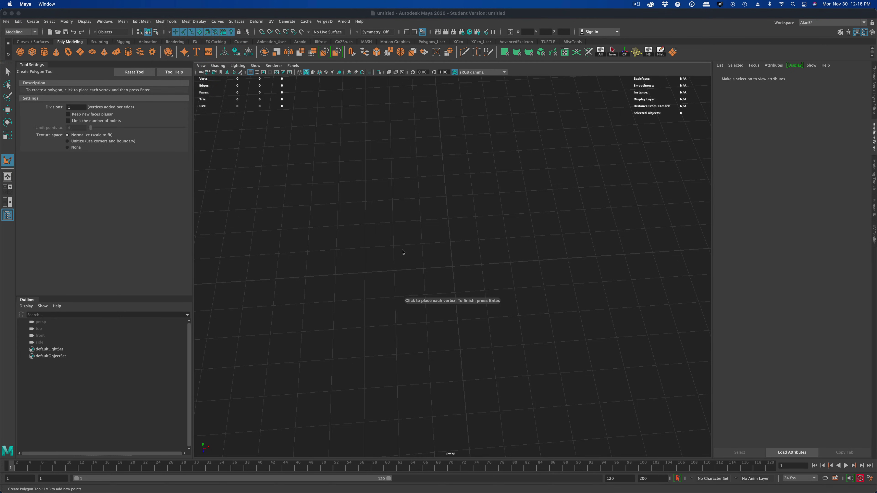
key(space)
key(space)
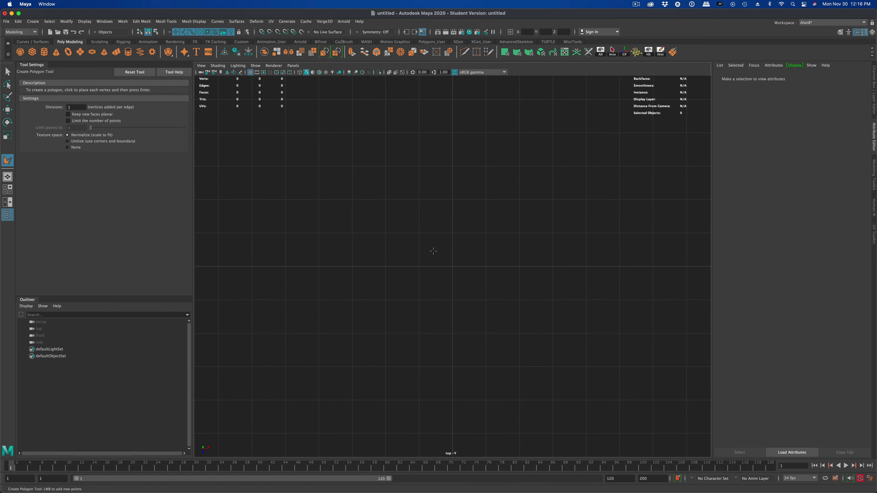
Step: Draw a flat lightning bolt around the grid centre with Create Polygon, using eight vertices, and finish the shape
click(462, 148)
click(517, 175)
click(434, 266)
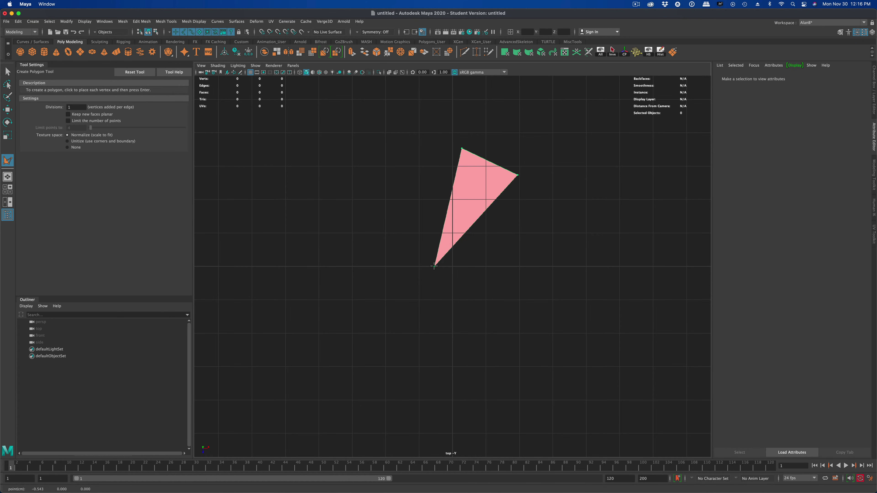
click(508, 255)
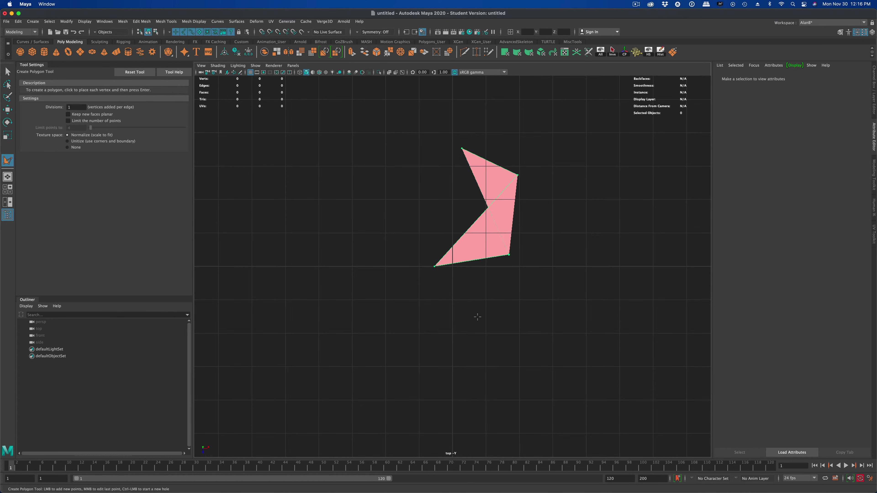
click(384, 401)
click(422, 312)
click(372, 291)
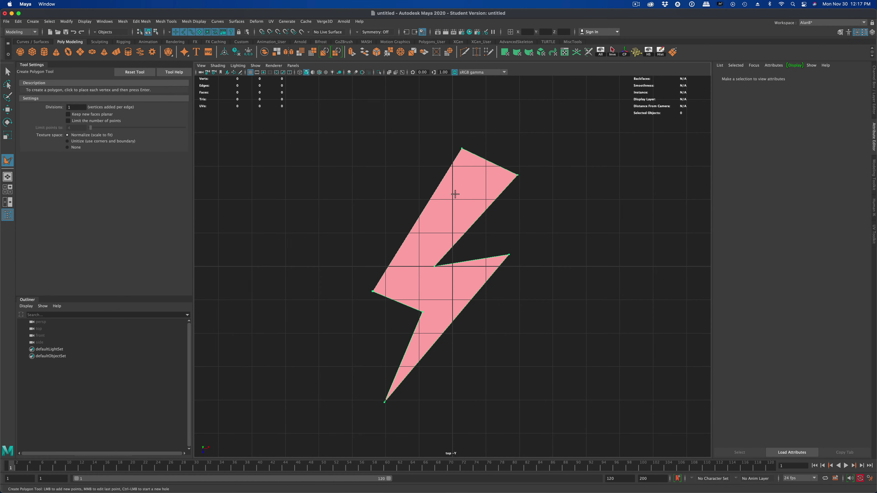
click(436, 209)
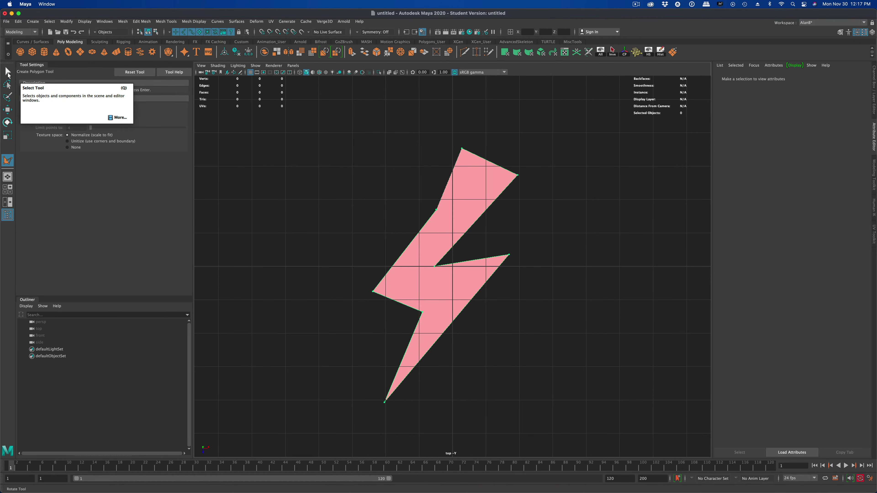
click(8, 71)
Step: Move the extra vertex on the bolt's upper-left edge beside the top vertex and merge the two vertices
right_click(449, 200)
click(415, 200)
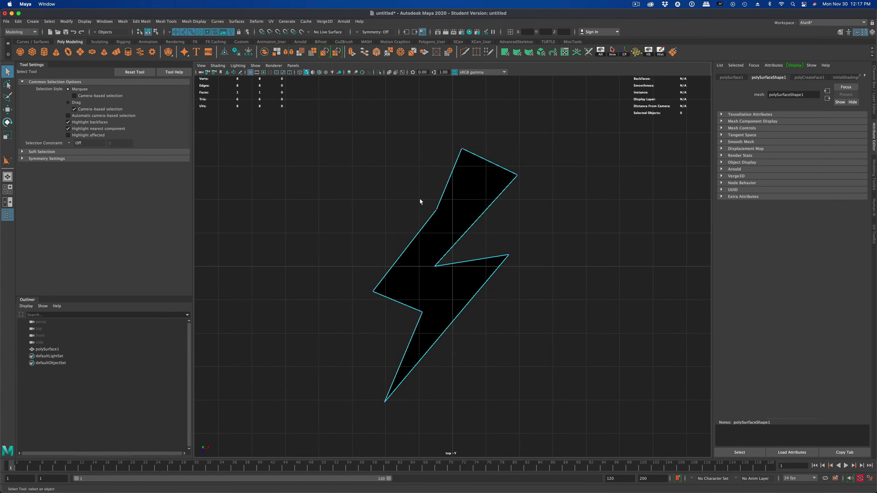
click(436, 210)
click(7, 109)
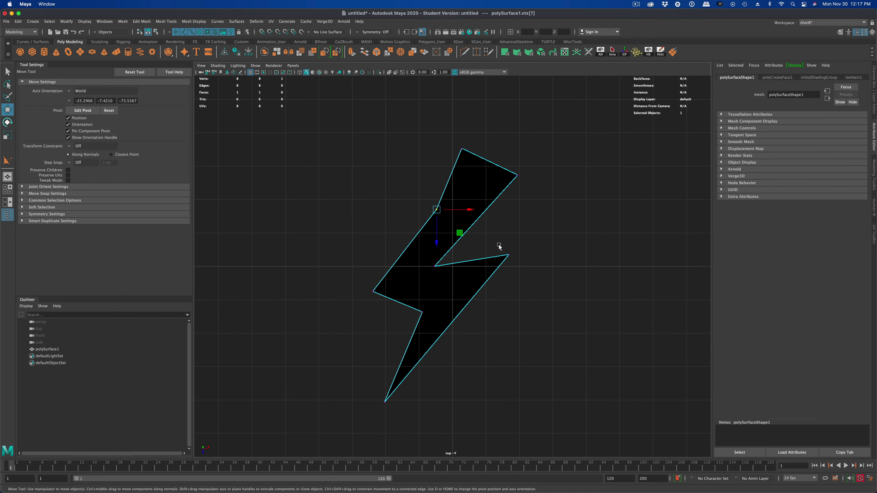
drag(459, 233, 481, 150)
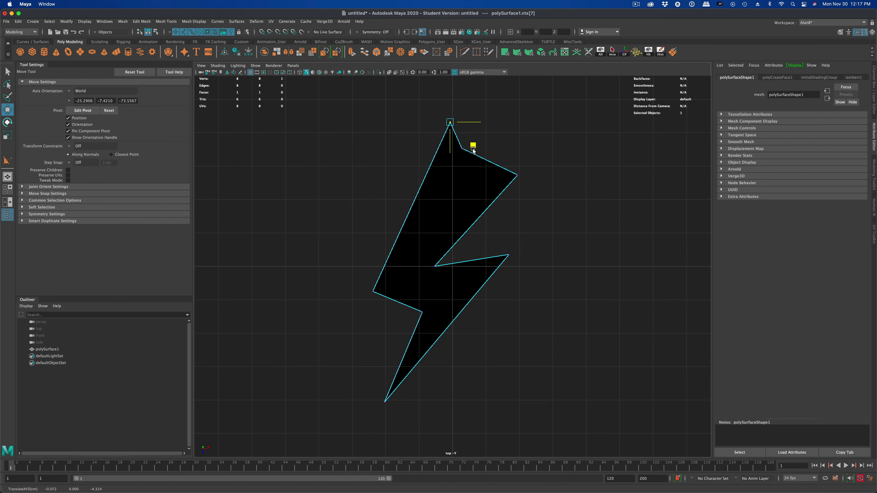
drag(473, 149, 470, 177)
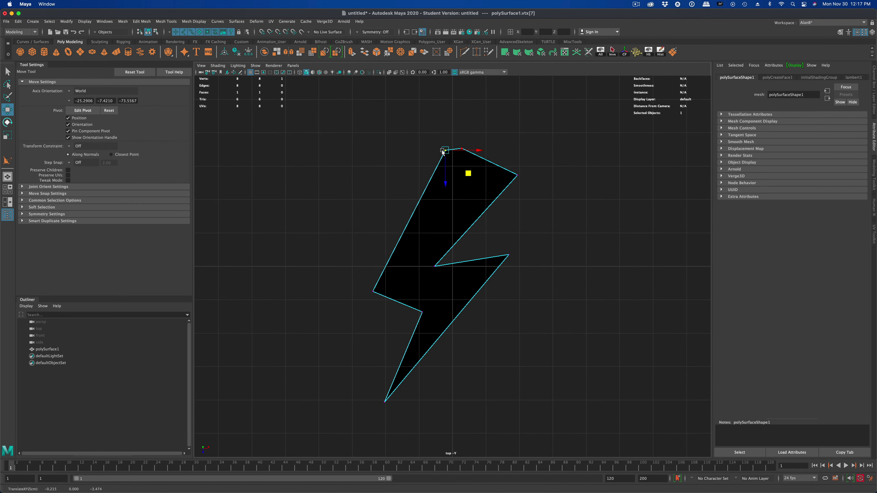
drag(426, 126, 481, 159)
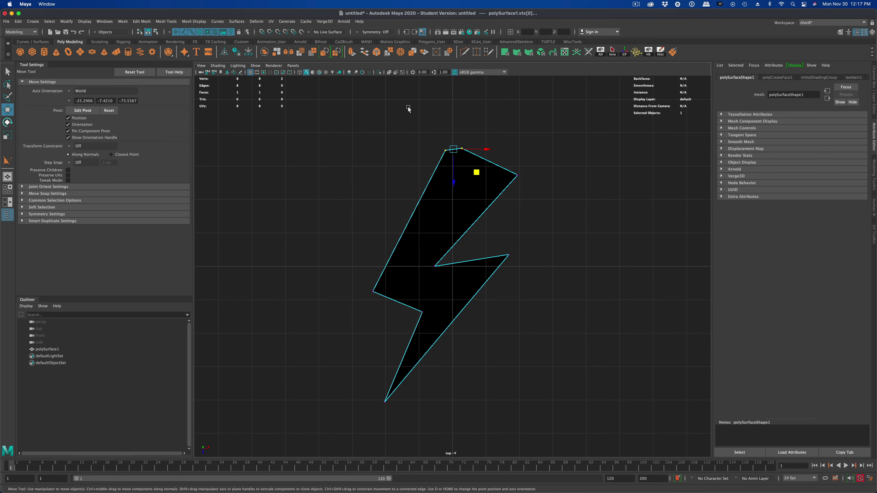
click(411, 52)
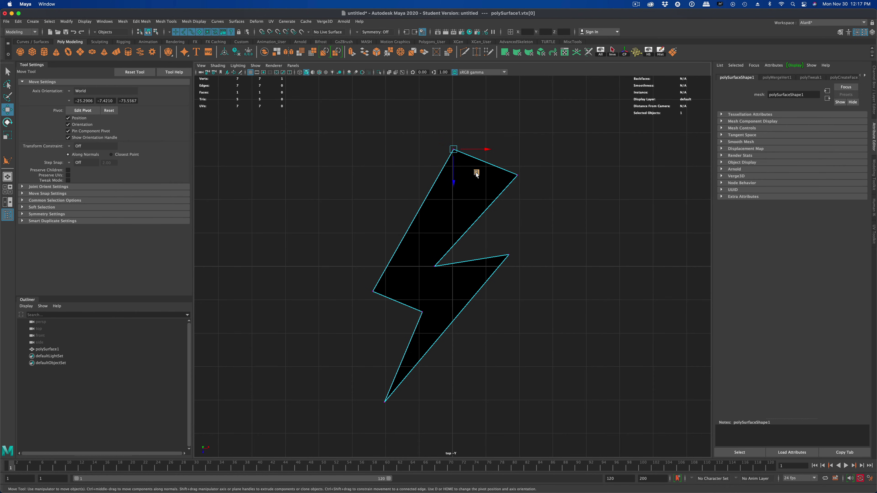
Step: Reshape the bolt by raising its top vertex, lowering the right-hand tip and shifting the lower-left notch vertex up and left, and return to object mode
drag(476, 174, 468, 136)
drag(495, 243, 537, 295)
click(429, 318)
mouse_move(446, 335)
mouse_down()
mouse_move(453, 319)
mouse_move(487, 314)
mouse_move(436, 328)
mouse_up()
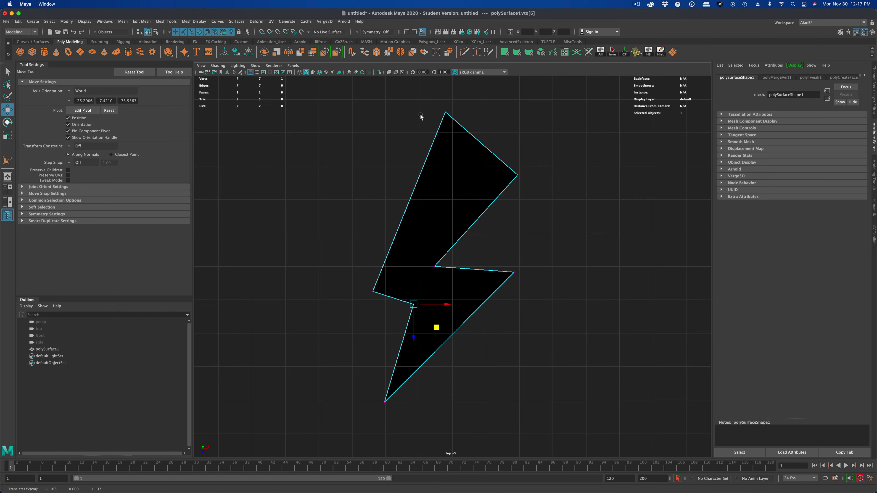
right_drag(458, 214, 527, 231)
click(523, 238)
Step: Extrude the lightning bolt upward by about 1.05 units in the perspective view
key(space)
key(space)
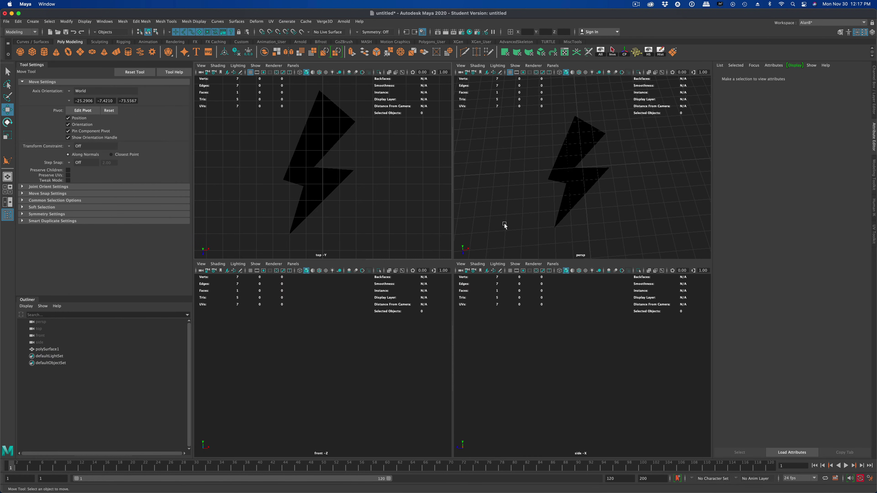
mouse_move(535, 320)
alt+mouse_down()
mouse_move(515, 303)
mouse_move(523, 231)
mouse_move(519, 299)
mouse_move(561, 312)
mouse_move(533, 318)
mouse_move(526, 303)
mouse_move(517, 313)
mouse_move(442, 294)
mouse_move(535, 317)
alt+mouse_up()
click(446, 292)
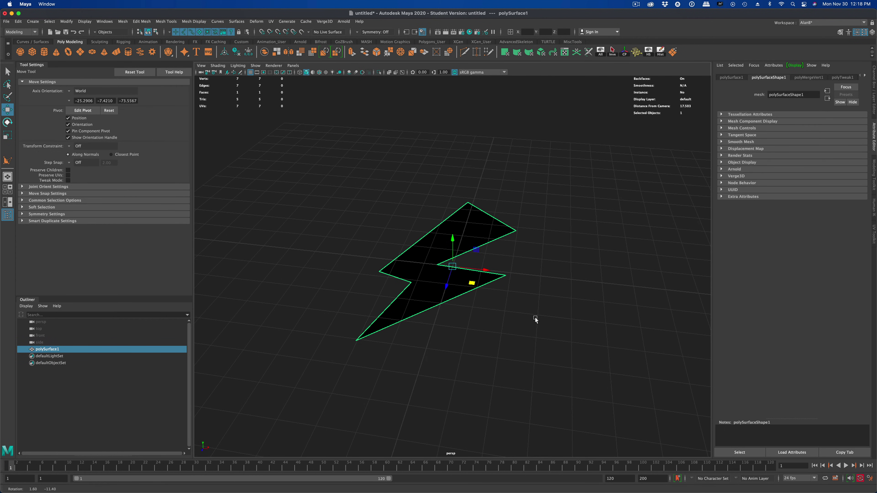
click(352, 53)
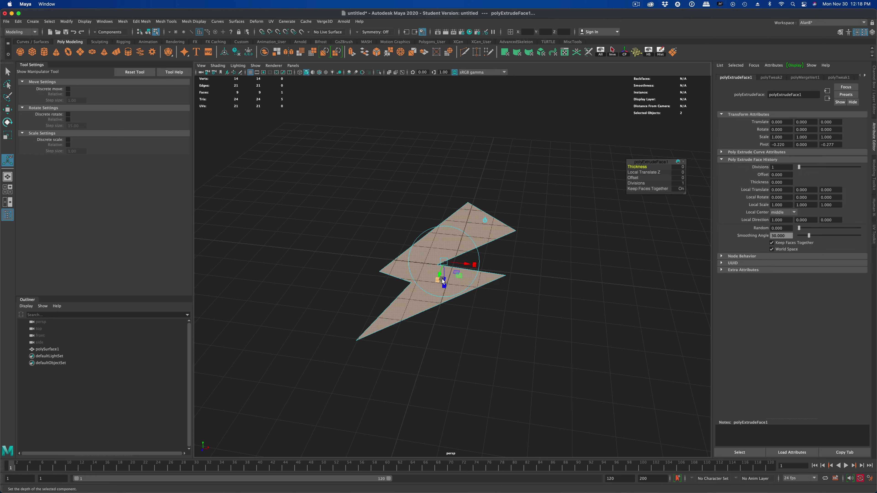
drag(441, 279, 447, 303)
Step: Return the extruded bolt to object mode and display the wireframe over the shaded surface
key(q)
alt+drag(327, 202, 370, 210)
right_click(469, 241)
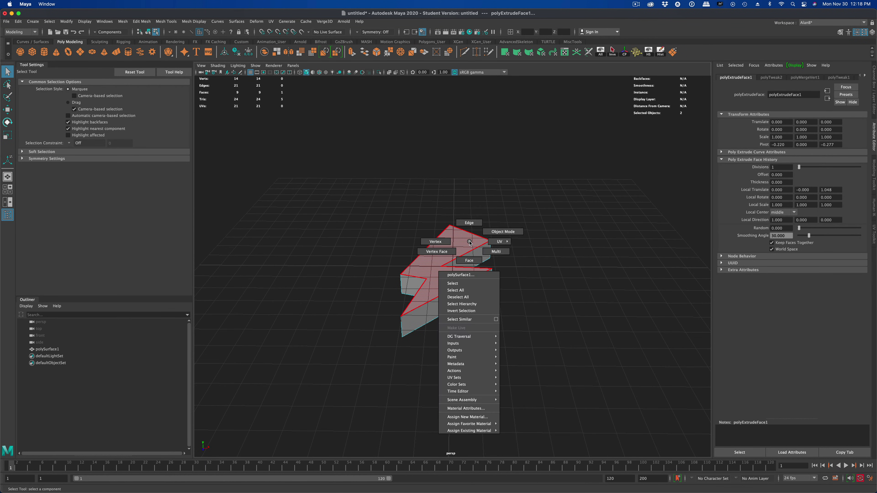
click(500, 231)
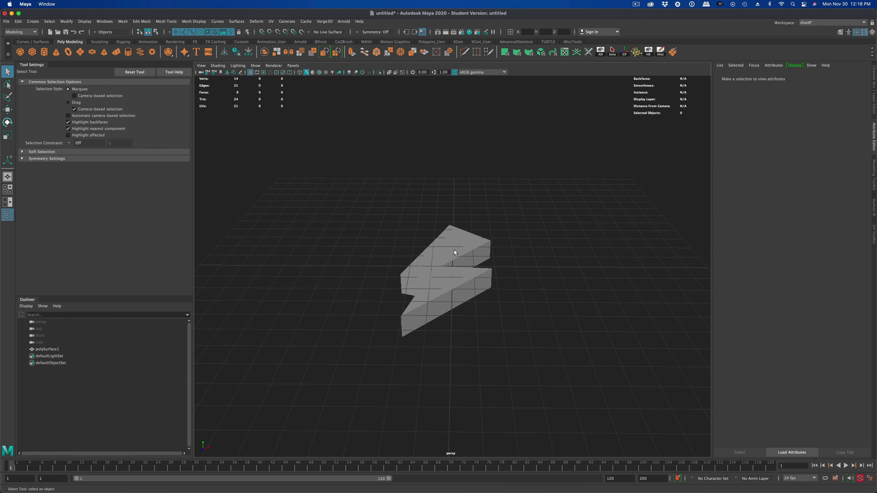
click(319, 73)
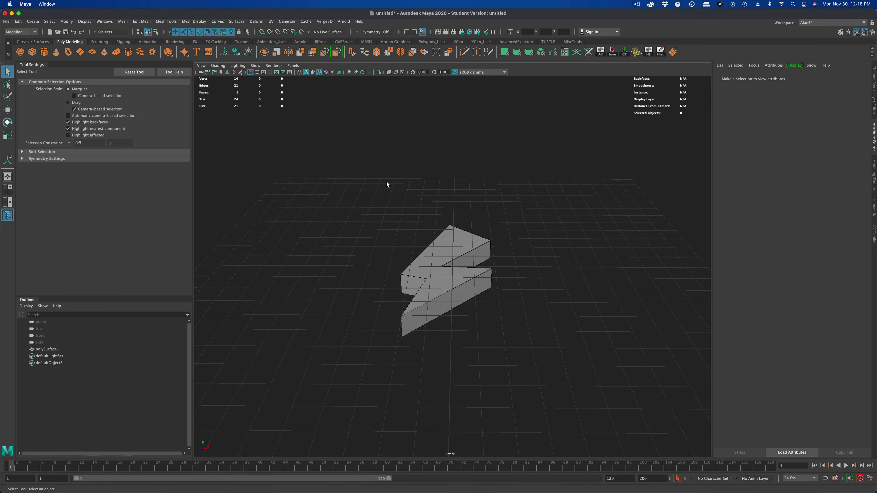
Step: Stand the lightning bolt upright by rotating it 90 degrees about the X axis with relative 15-degree step snapping
mouse_move(386, 182)
alt+mouse_down()
mouse_move(407, 222)
mouse_move(432, 233)
mouse_move(524, 261)
mouse_move(476, 253)
mouse_move(445, 191)
mouse_move(576, 266)
mouse_move(511, 266)
alt+mouse_up()
click(463, 253)
click(7, 109)
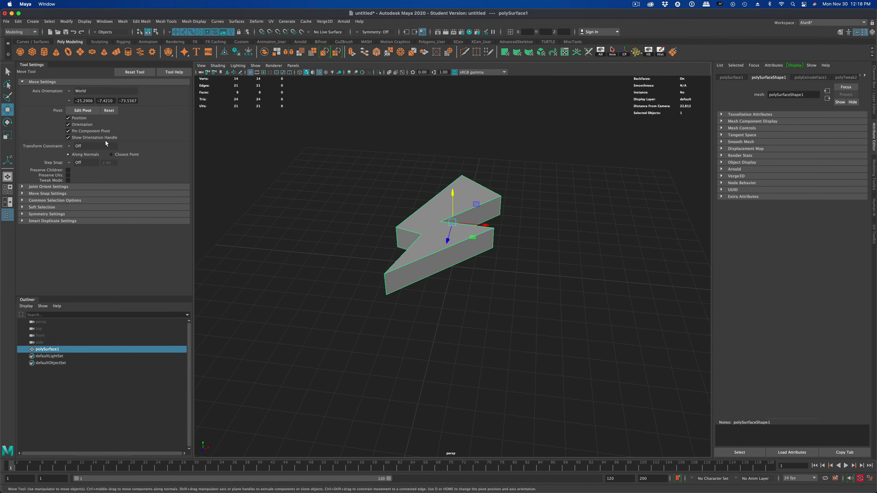
click(7, 122)
alt+drag(307, 196, 327, 209)
key(j)
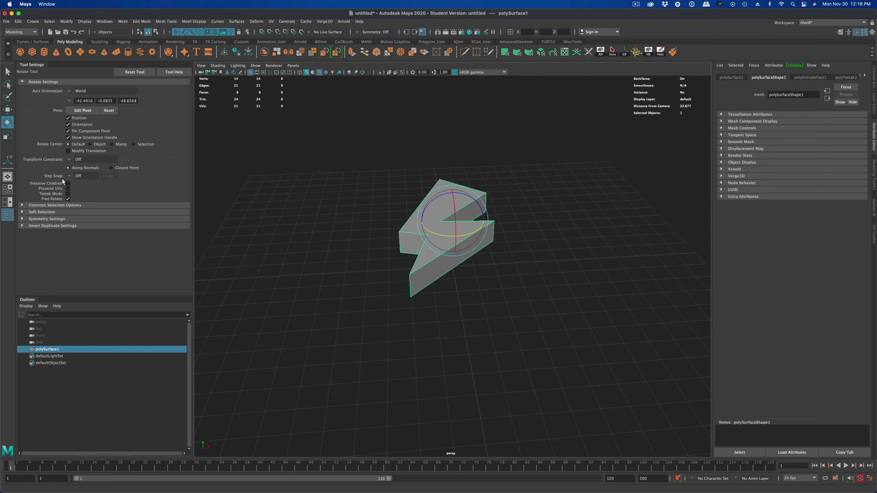
key(j)
key(j)
key(j)
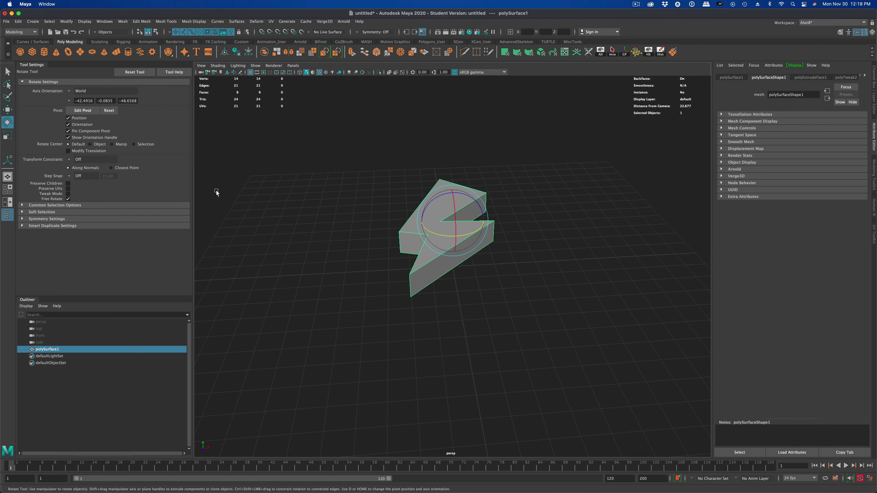
key(j)
drag(455, 218, 456, 257)
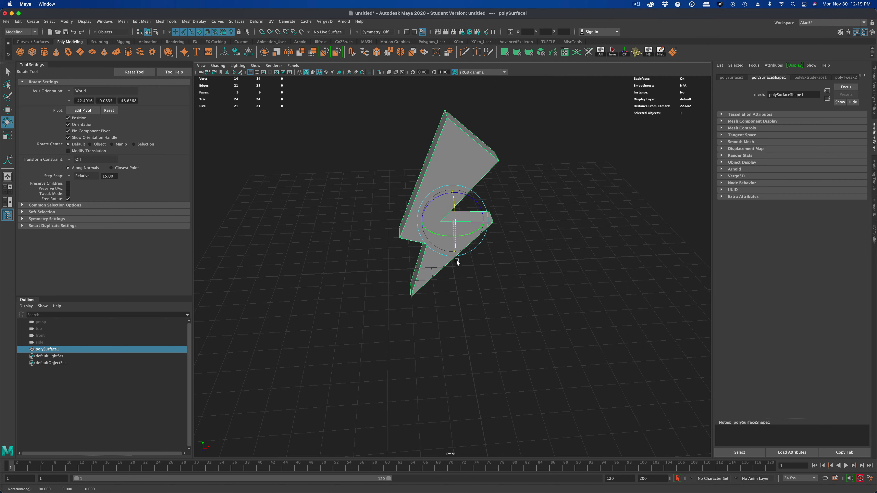
mouse_move(456, 263)
mouse_down()
mouse_move(459, 234)
mouse_move(458, 260)
mouse_up()
Step: Raise the upright bolt about 4 units along the Y axis, above the grid
alt+drag(368, 303, 335, 306)
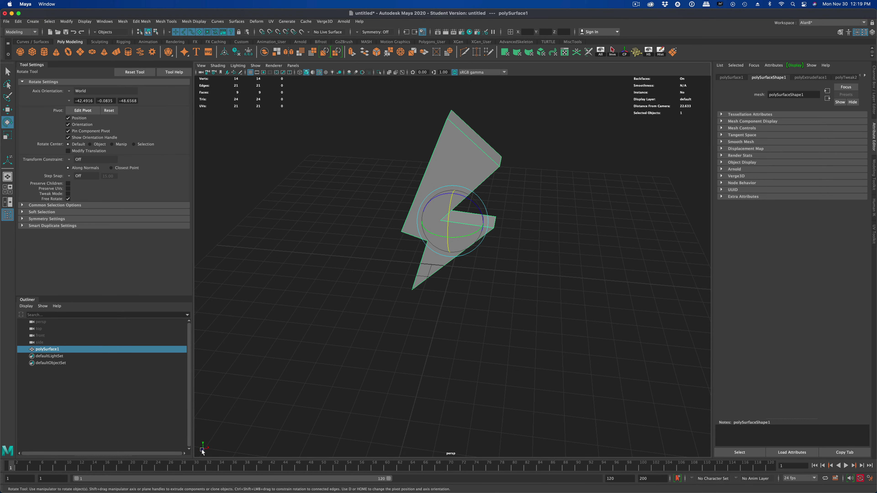
alt+drag(311, 422, 266, 427)
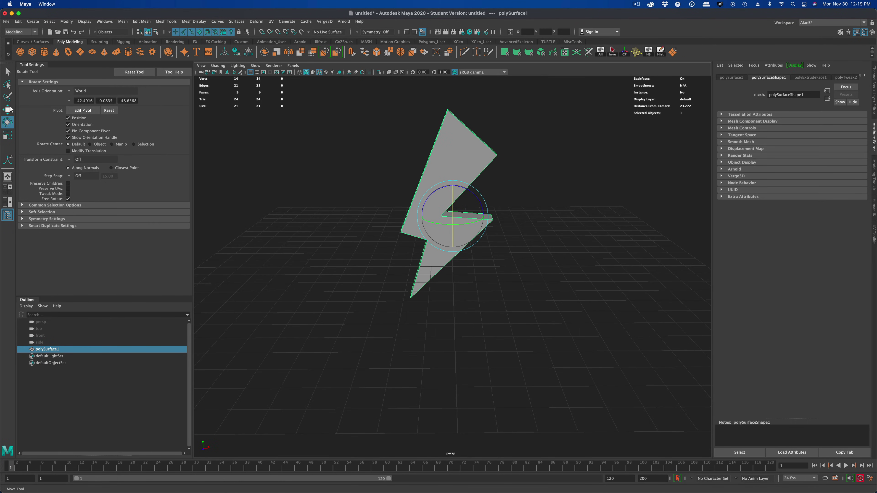
key(w)
drag(453, 185, 457, 146)
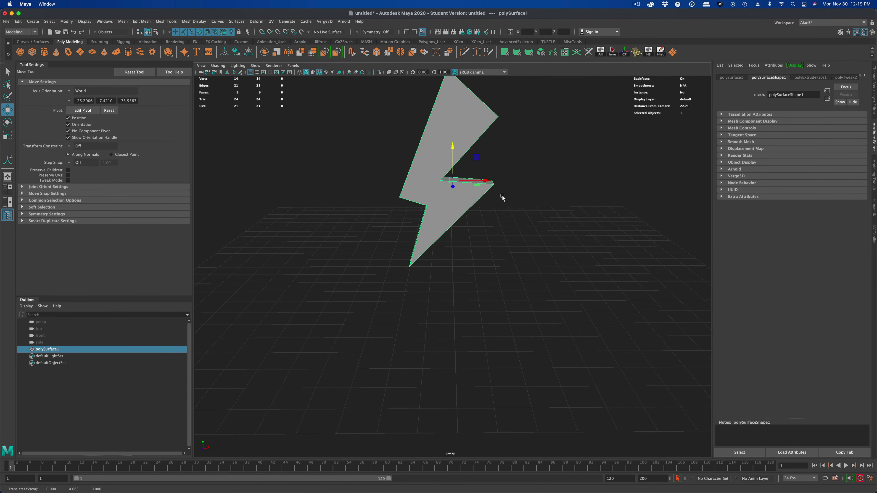
alt+right_drag(501, 194, 549, 339)
mouse_move(549, 337)
alt+mouse_down()
mouse_move(552, 349)
mouse_move(501, 345)
mouse_move(614, 337)
mouse_move(529, 334)
mouse_move(547, 335)
alt+mouse_up()
click(9, 71)
Step: Bevel all edges of the lightning bolt with a fraction of 0.4
alt+drag(345, 185, 336, 188)
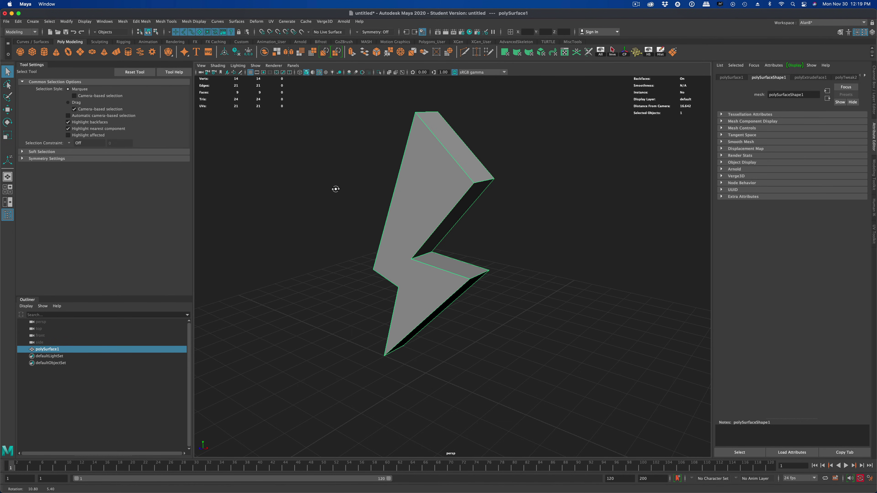
right_drag(460, 184, 460, 164)
click(460, 167)
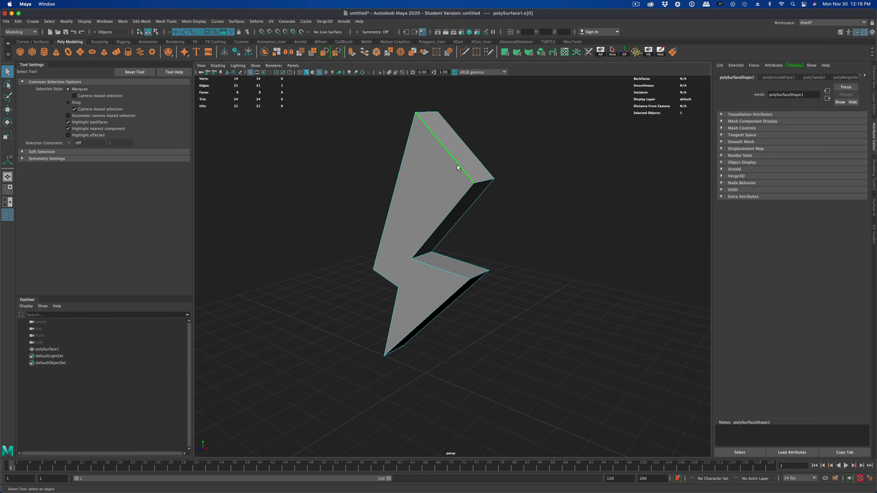
alt+drag(459, 169, 523, 217)
drag(333, 103, 536, 343)
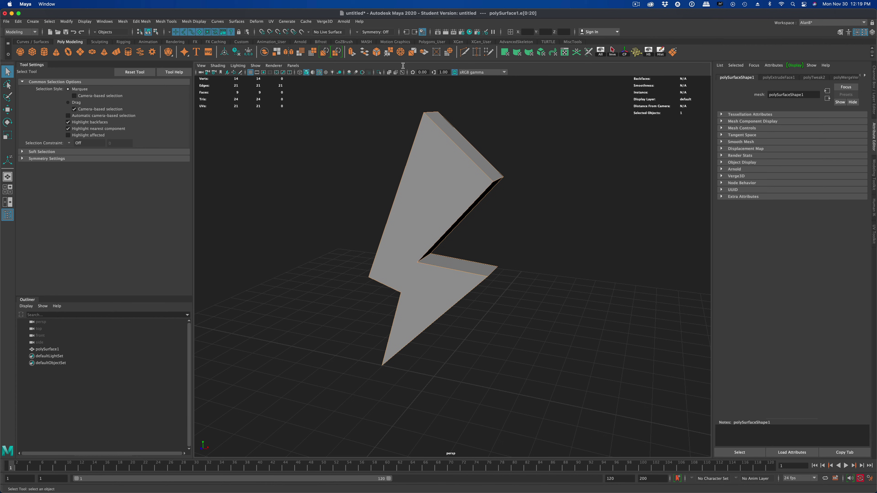
click(377, 55)
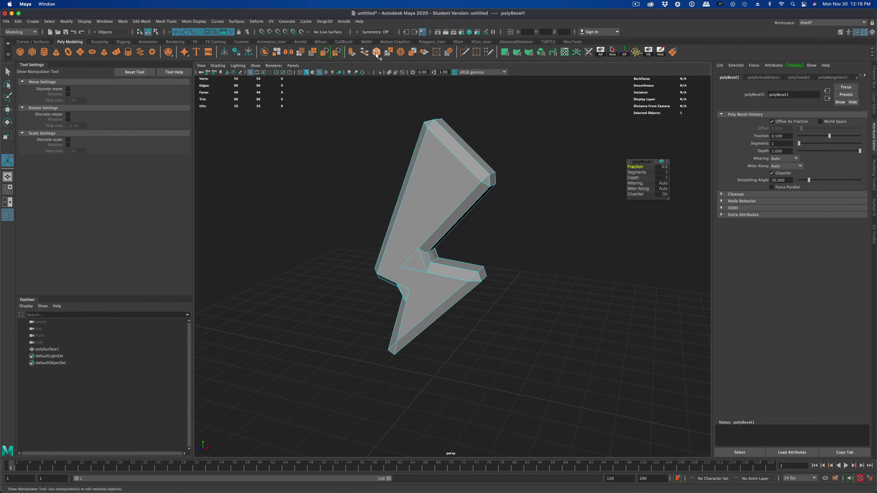
drag(638, 167, 637, 167)
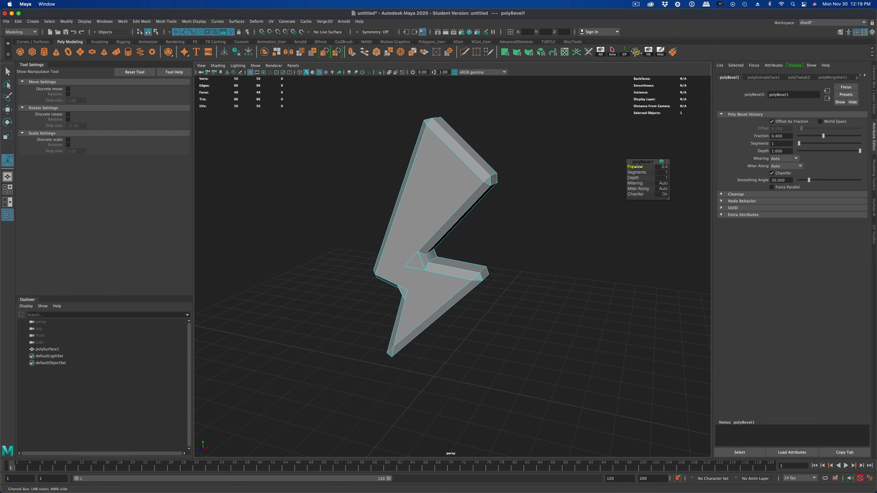
alt+drag(601, 221, 592, 247)
key(q)
click(366, 217)
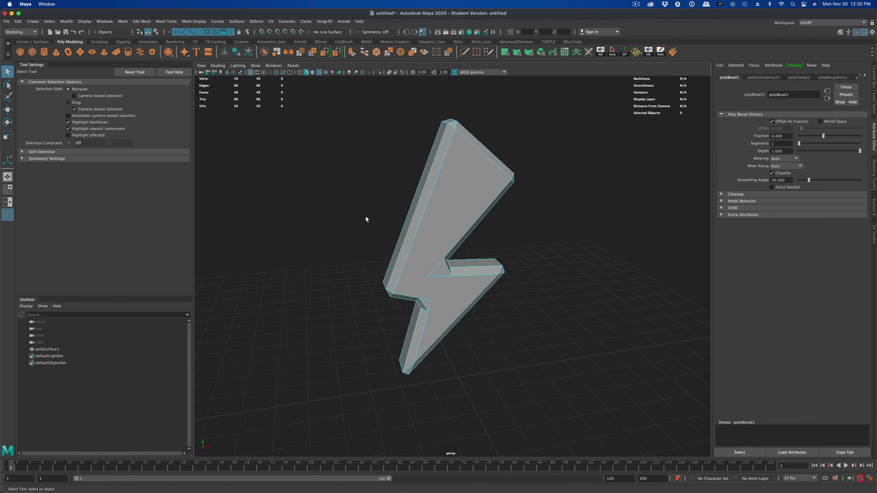
Step: Put the bevelled bolt in vertex mode and turn on Object X symmetry
alt+drag(579, 280, 522, 248)
right_drag(436, 209, 412, 209)
alt+drag(449, 225, 525, 332)
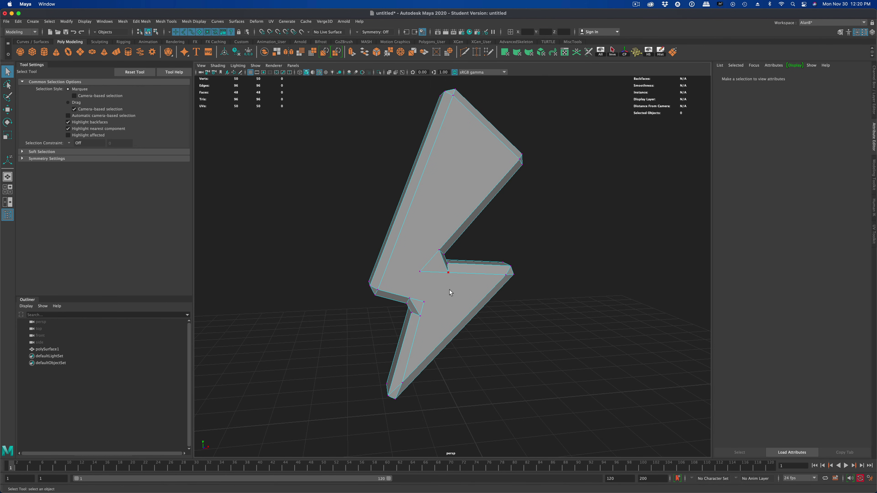
alt+drag(450, 293, 426, 261)
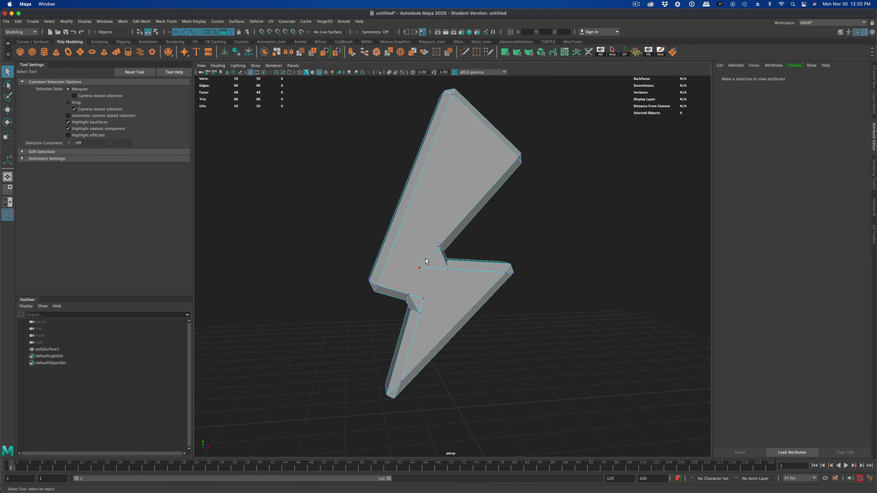
right_drag(417, 254, 446, 270)
alt+drag(330, 202, 419, 108)
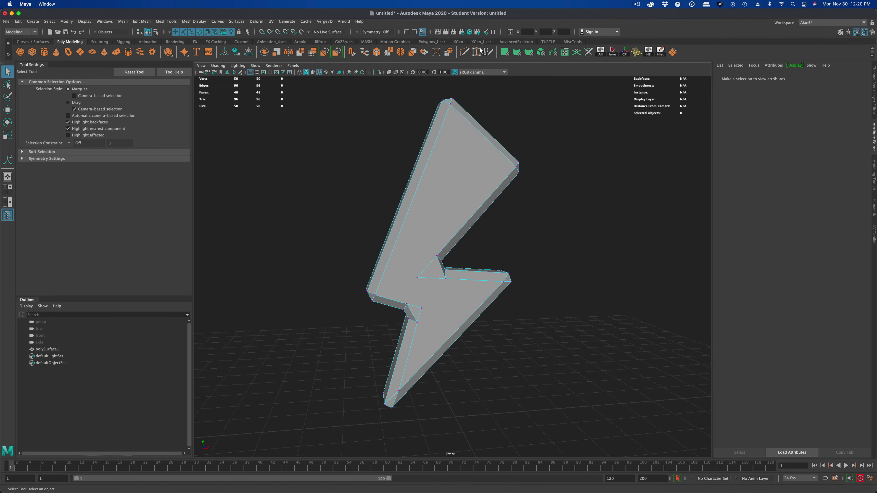
click(358, 32)
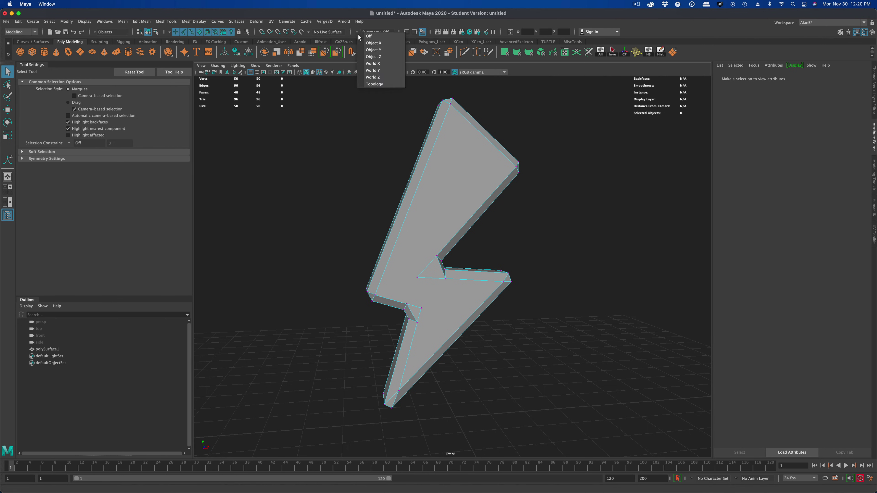
click(373, 43)
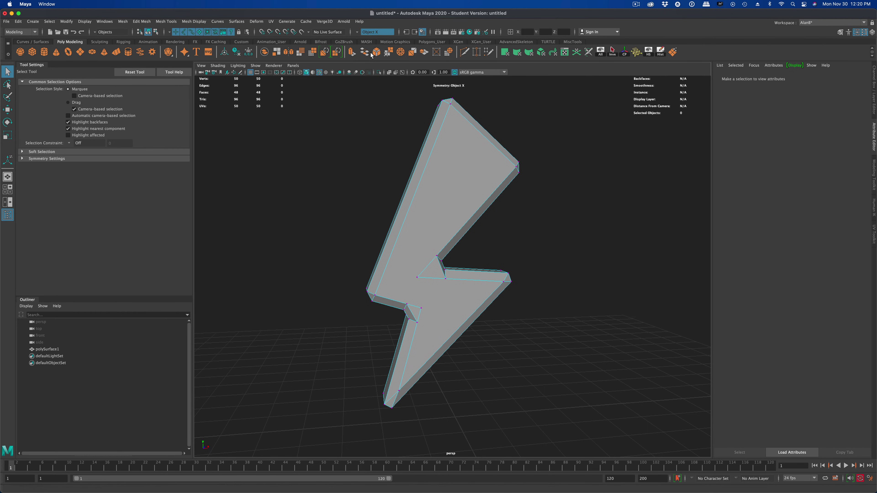
alt+drag(383, 162, 388, 170)
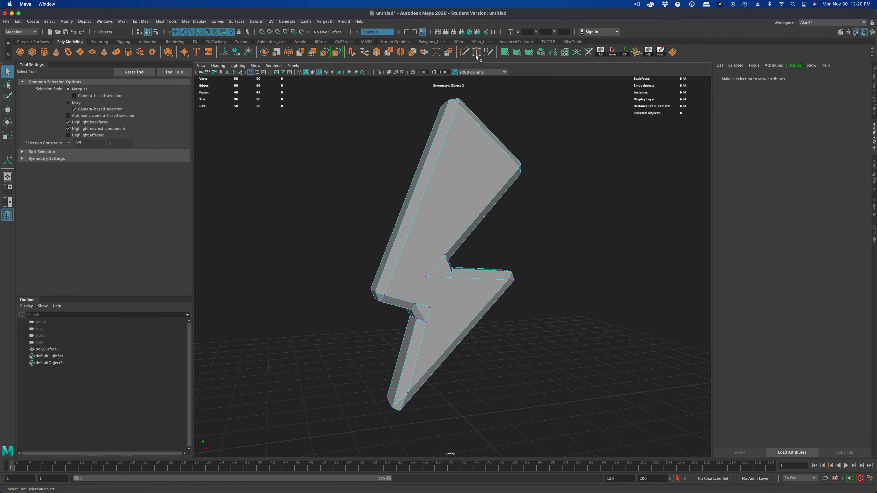
Step: Clean up both inner notches with Target Weld, joining each stray bevel vertex to its neighbour on the front and back faces
key(ctrl+shift+w)
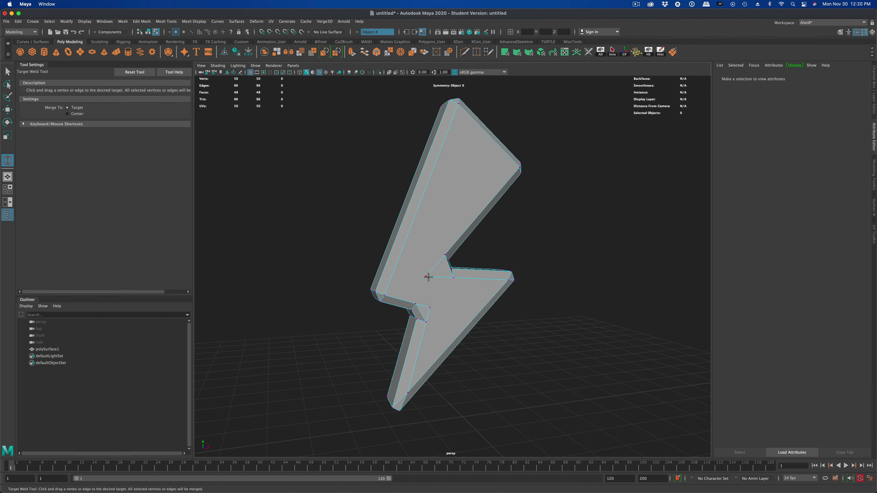
alt+drag(450, 277, 417, 307)
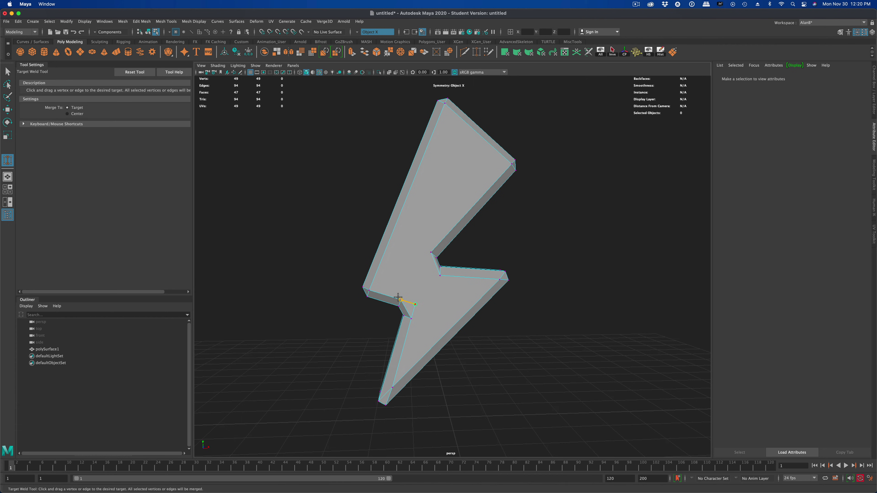
alt+drag(507, 340, 350, 342)
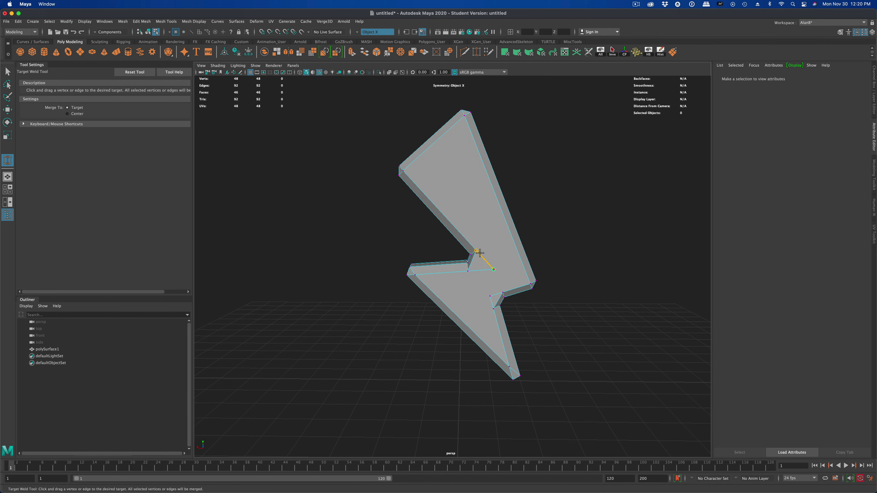
alt+drag(578, 315, 563, 313)
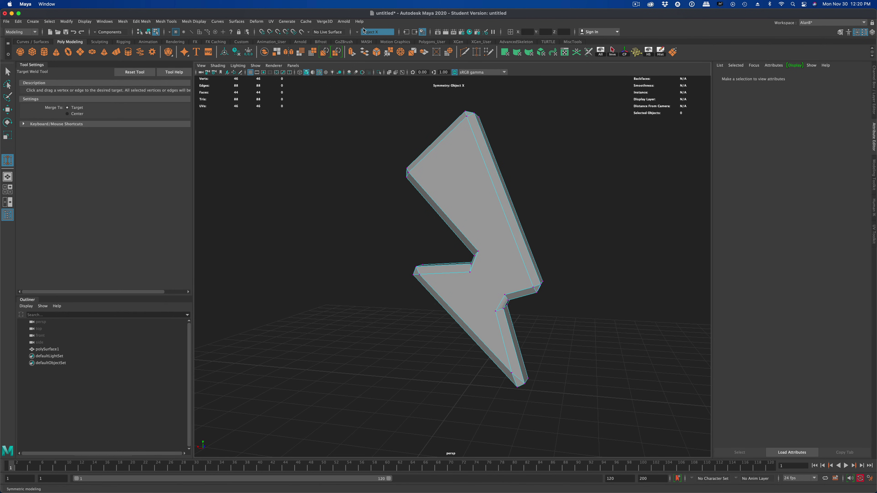
alt+drag(579, 289, 352, 315)
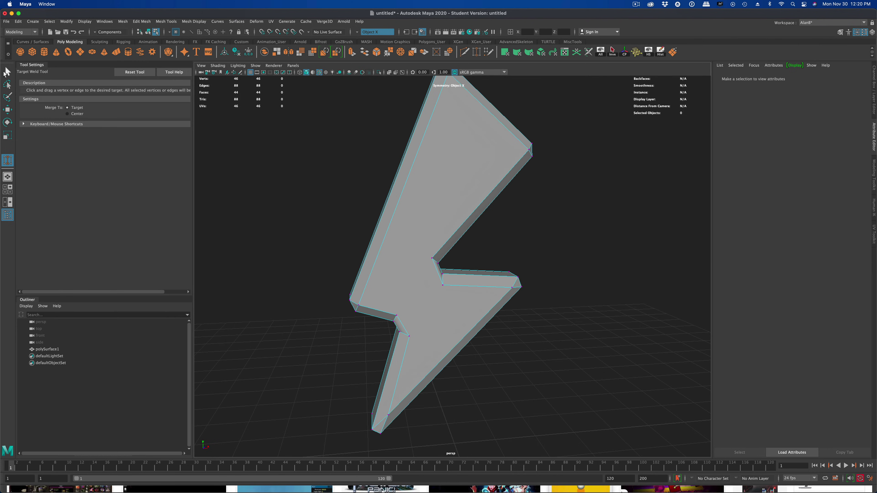
Step: Merge the inner vertex pair and the face vertex pair at the right notch on the bolt's front side
key(q)
right_click(460, 195)
click(484, 184)
alt+drag(484, 186, 501, 257)
alt+middle_drag(501, 257, 516, 290)
alt+drag(517, 290, 551, 264)
click(424, 293)
right_drag(432, 287, 402, 288)
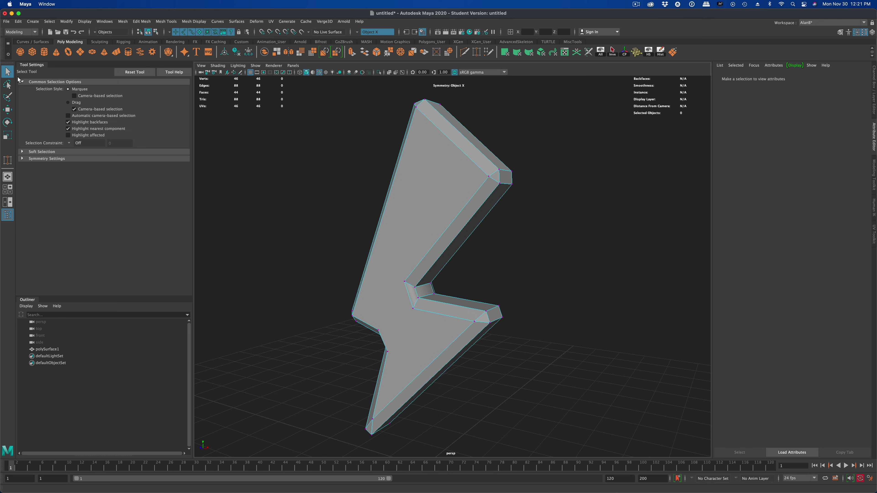
click(417, 291)
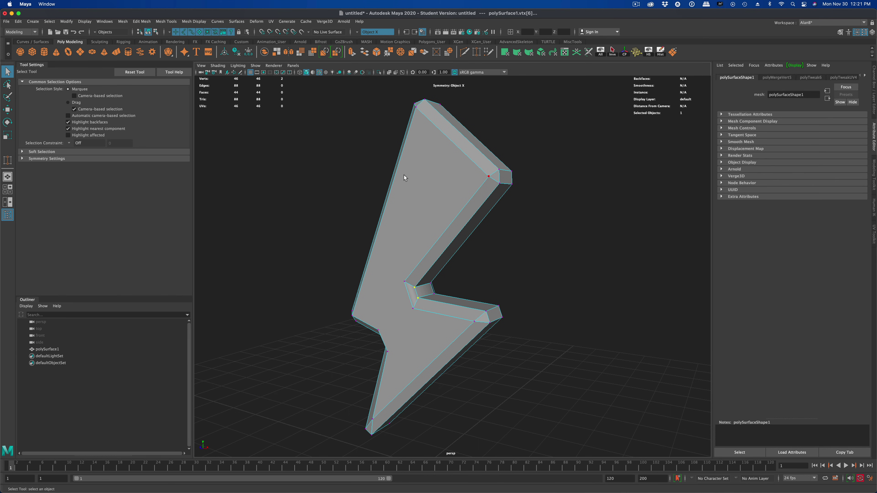
click(400, 57)
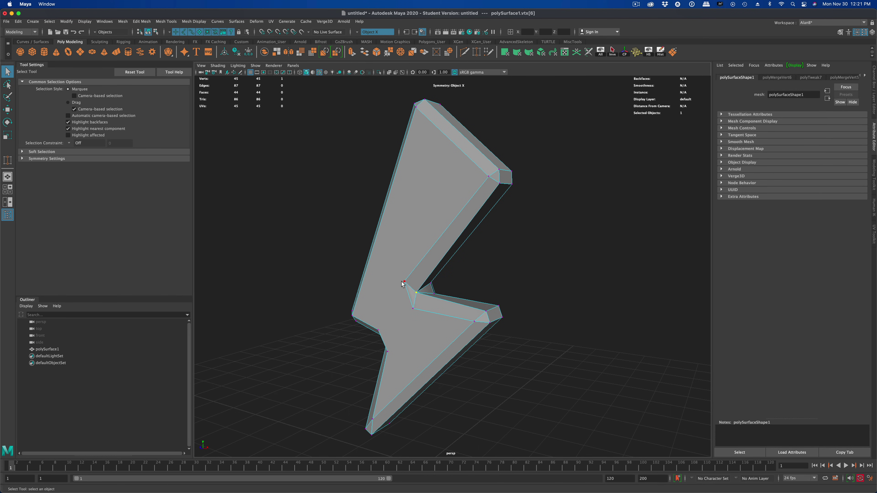
shift+click(413, 308)
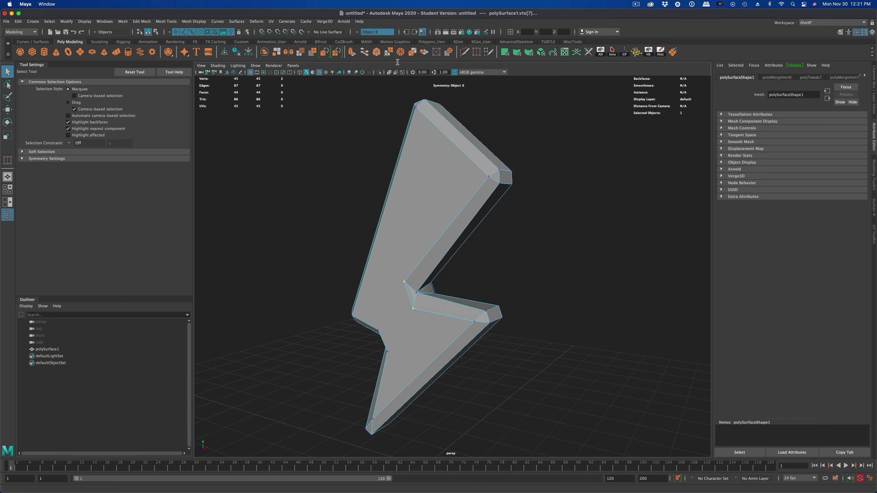
click(401, 55)
Step: Merge the two remaining vertex pairs at the same notch on the bolt's back side
alt+drag(544, 231, 451, 275)
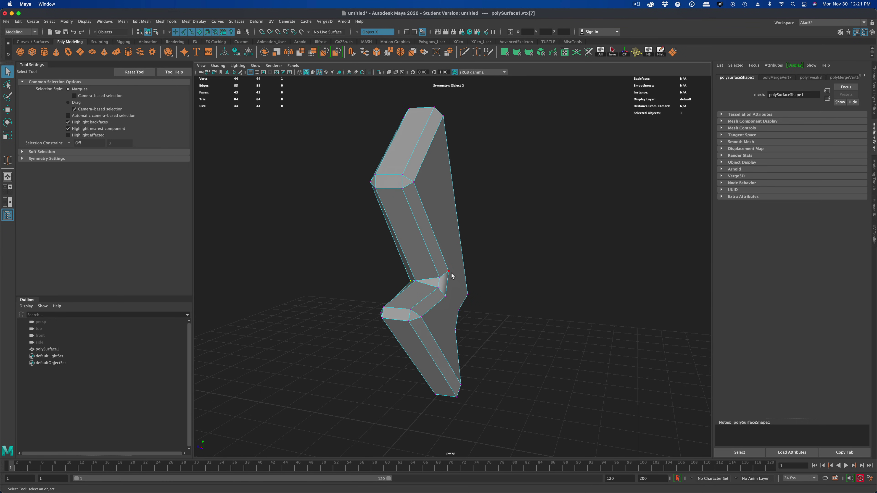
click(440, 280)
shift+click(438, 288)
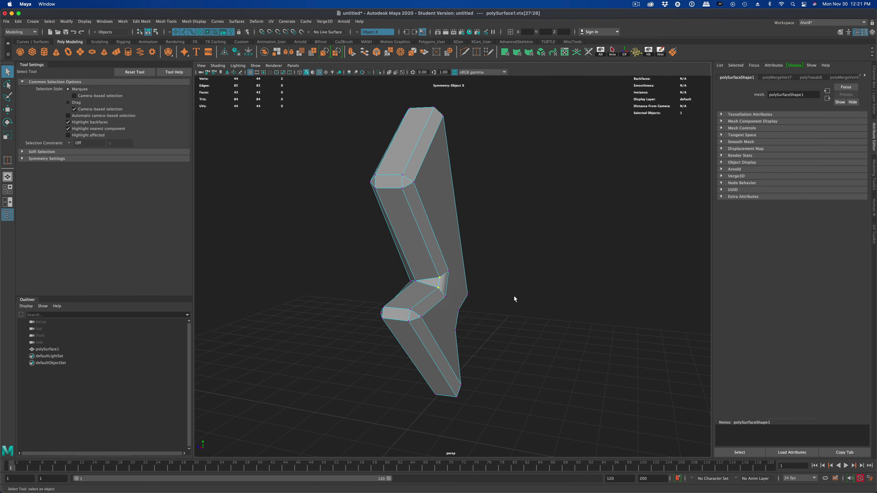
shift+right_drag(514, 299, 451, 282)
shift+click(445, 297)
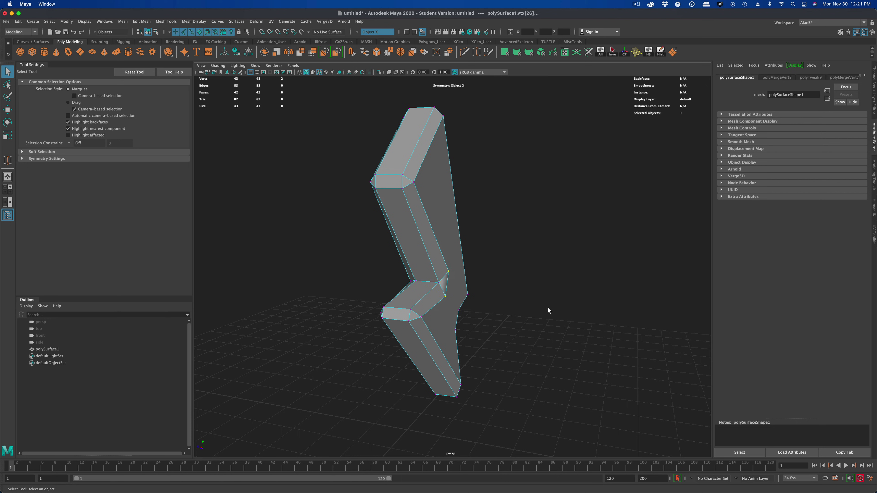
shift+right_drag(548, 310, 556, 336)
Step: Merge the inner and face vertex pairs at the lower left notch on the bolt's front side
alt+drag(556, 337, 628, 329)
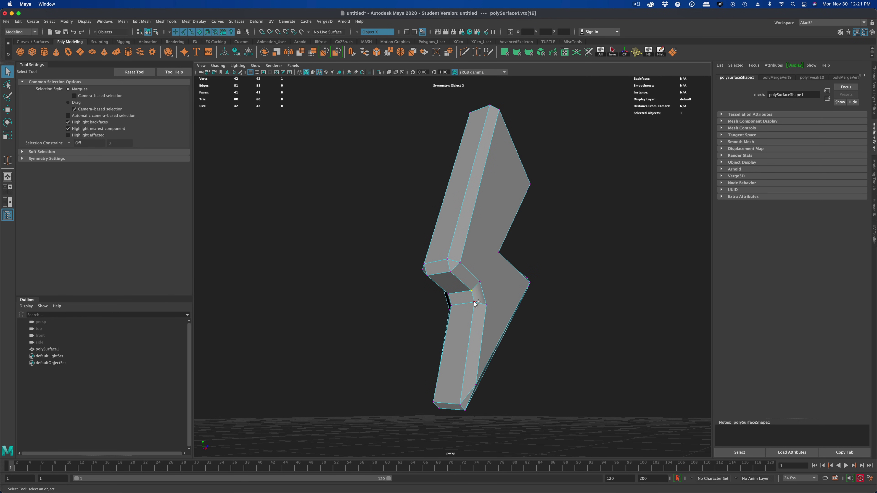
shift+click(475, 303)
shift+right_drag(476, 305, 500, 289)
shift+click(486, 304)
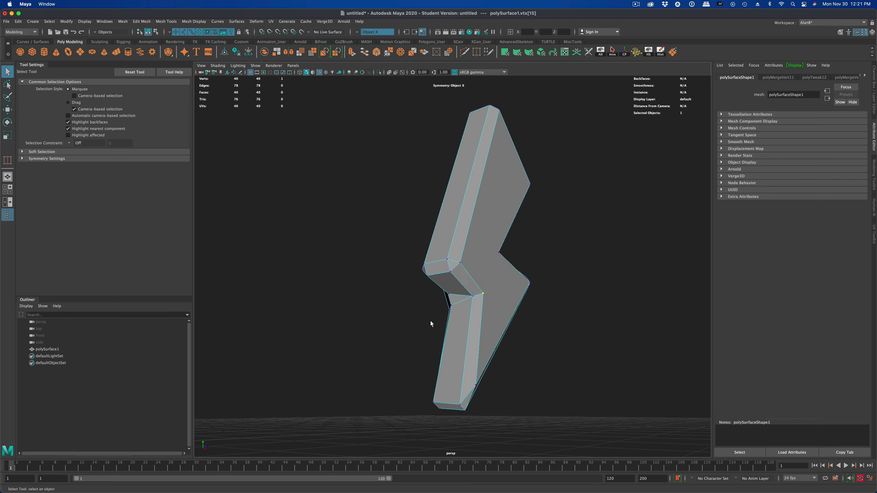
Step: Merge the matching inner and face vertex pairs at the lower notch on the bolt's back side
alt+drag(430, 320, 470, 303)
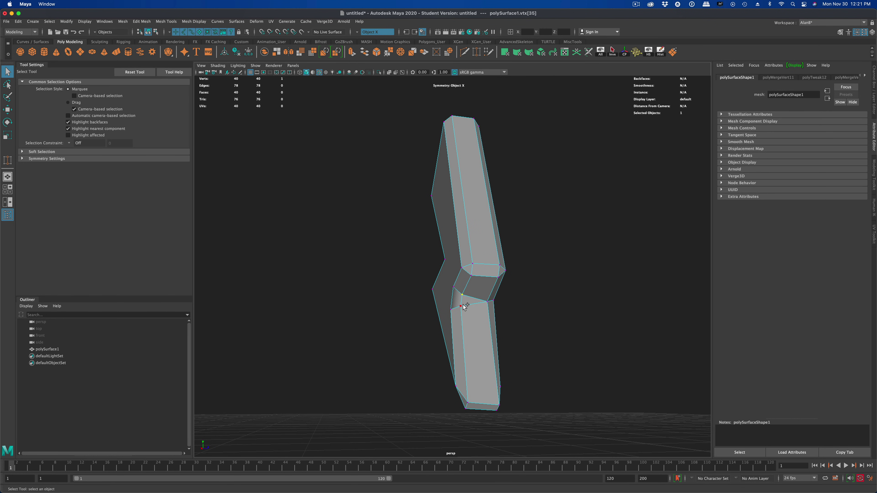
shift+click(461, 306)
shift+right_drag(463, 307, 463, 313)
alt+drag(459, 322, 483, 323)
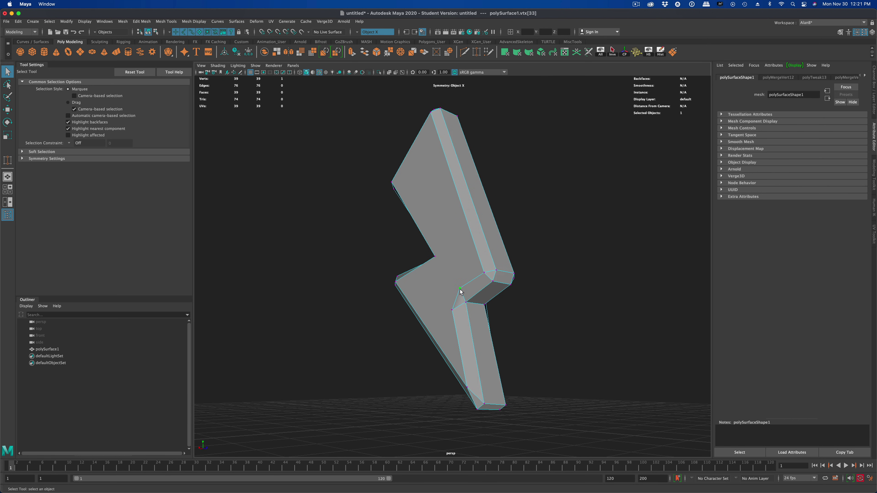
shift+click(452, 310)
alt+drag(571, 332, 561, 334)
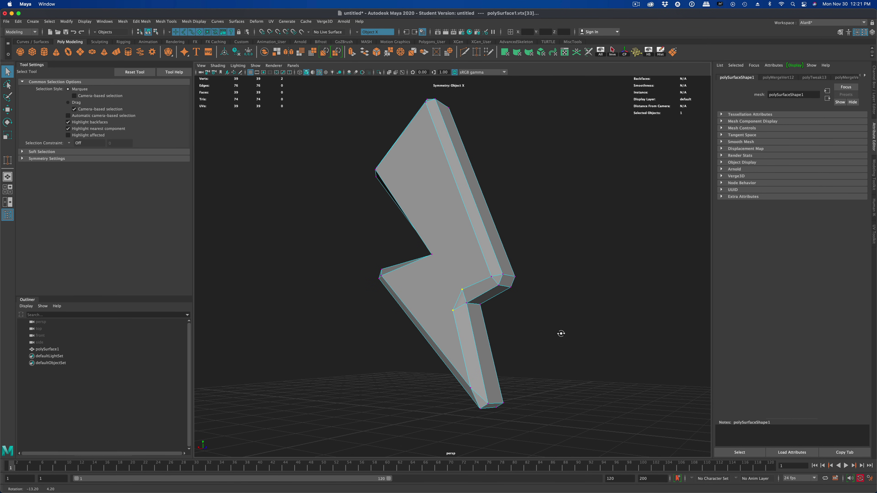
shift+right_drag(561, 334, 566, 339)
Step: Return the cleaned-up bolt to object mode and select the whole mesh
alt+drag(572, 339, 469, 344)
right_drag(496, 297, 518, 293)
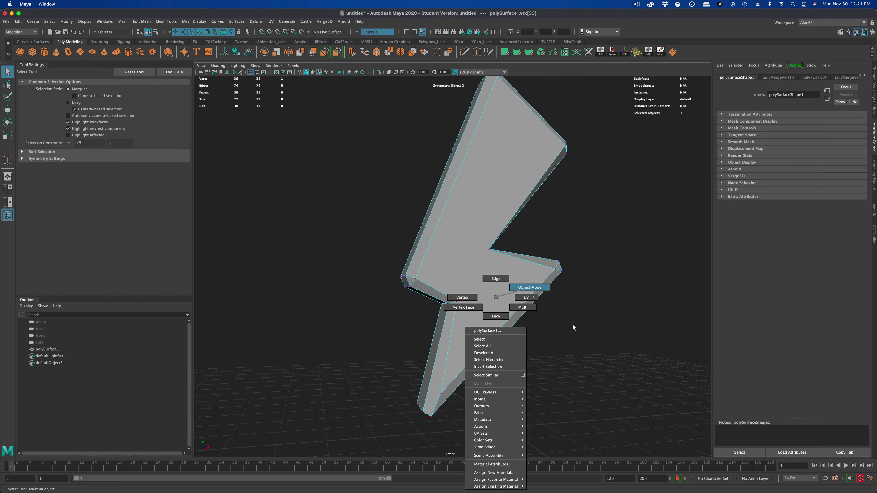
right_drag(573, 327, 573, 325)
alt+drag(577, 329, 514, 341)
click(470, 319)
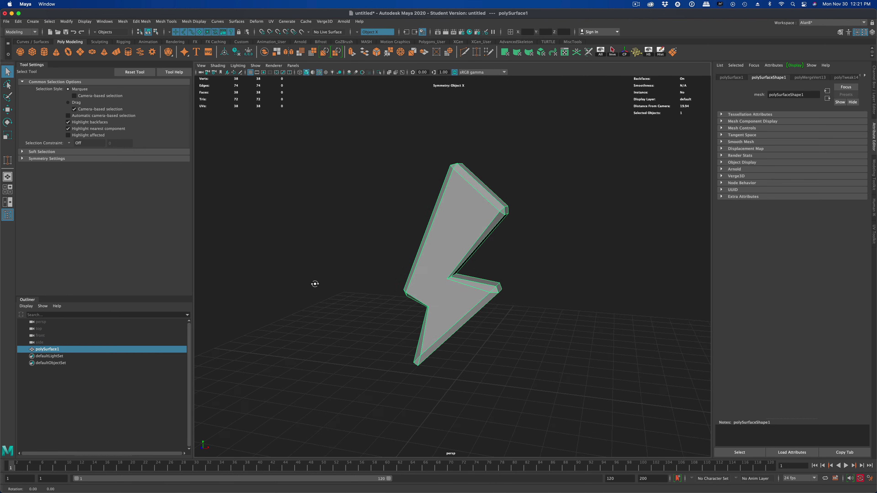
alt+drag(315, 284, 318, 260)
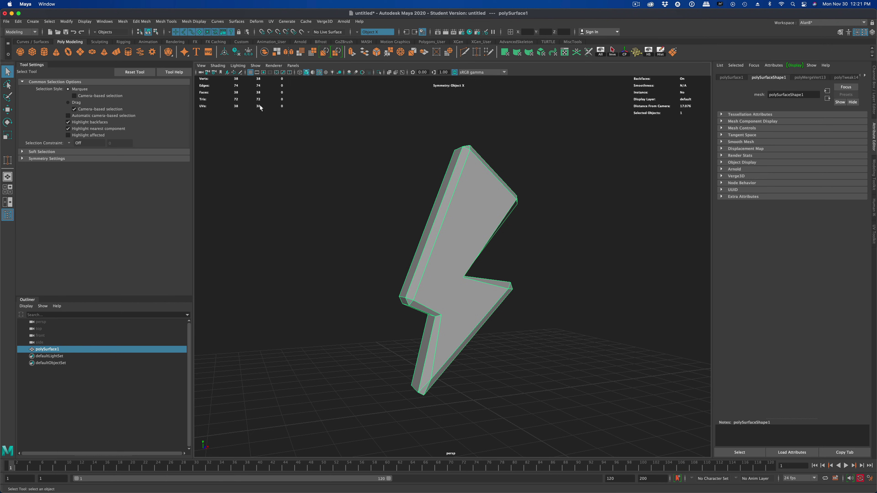
mouse_move(330, 238)
alt+mouse_down()
mouse_move(425, 248)
mouse_move(243, 238)
mouse_move(340, 240)
alt+mouse_up()
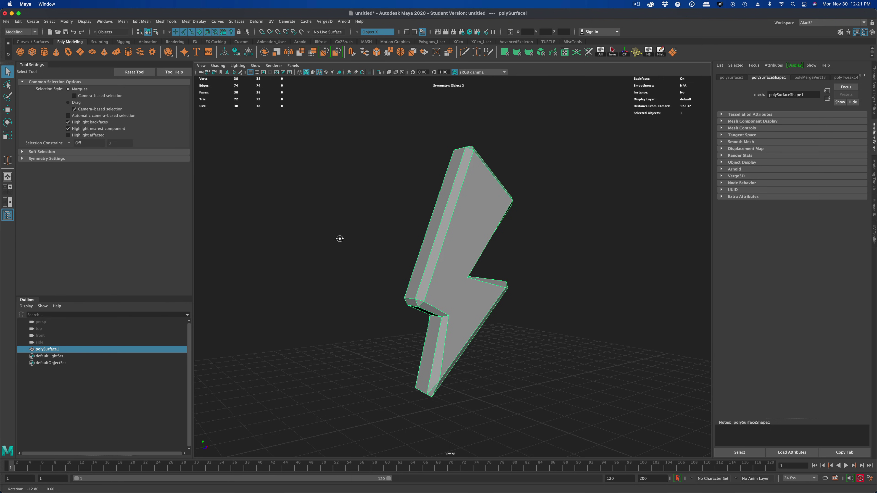
scroll(344, 303, up, 2)
mouse_move(344, 303)
alt+mouse_down()
mouse_move(335, 287)
mouse_move(431, 298)
mouse_move(228, 296)
mouse_move(334, 296)
alt+mouse_up()
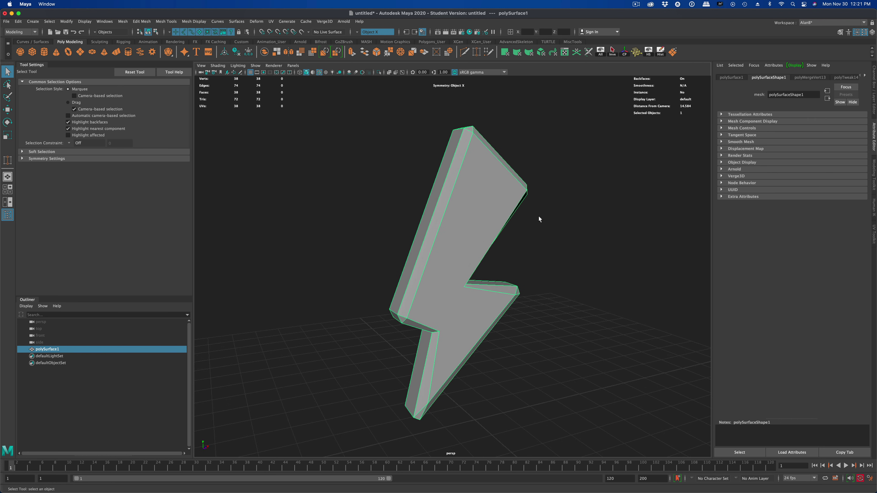
mouse_move(540, 220)
alt+mouse_down()
mouse_move(571, 218)
mouse_move(546, 215)
alt+mouse_up()
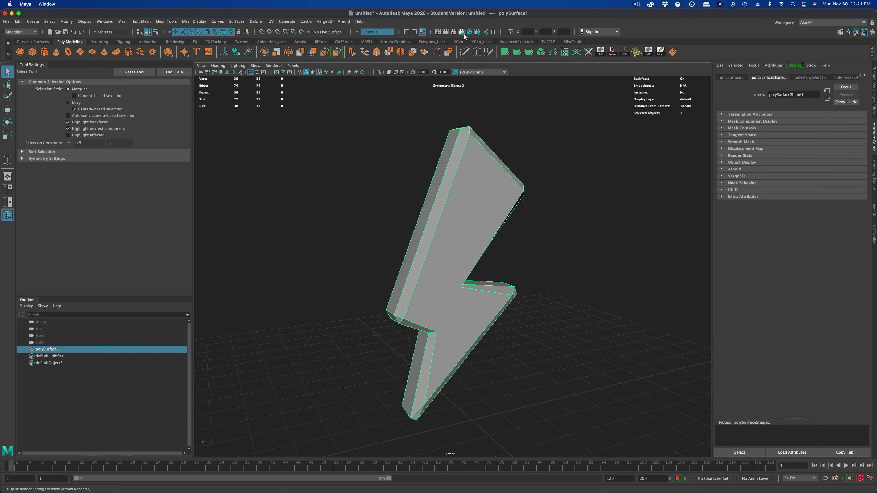
Step: Open the Hypershade and create a new Phong material
click(469, 31)
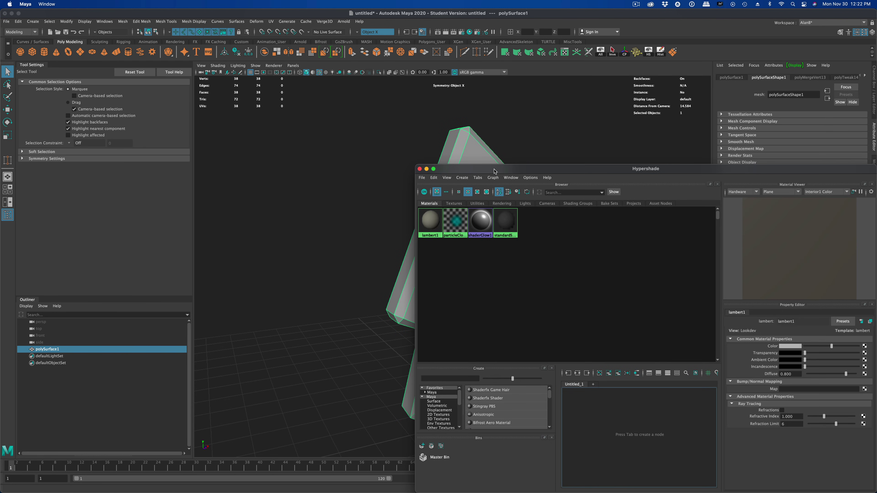
drag(589, 152, 590, 152)
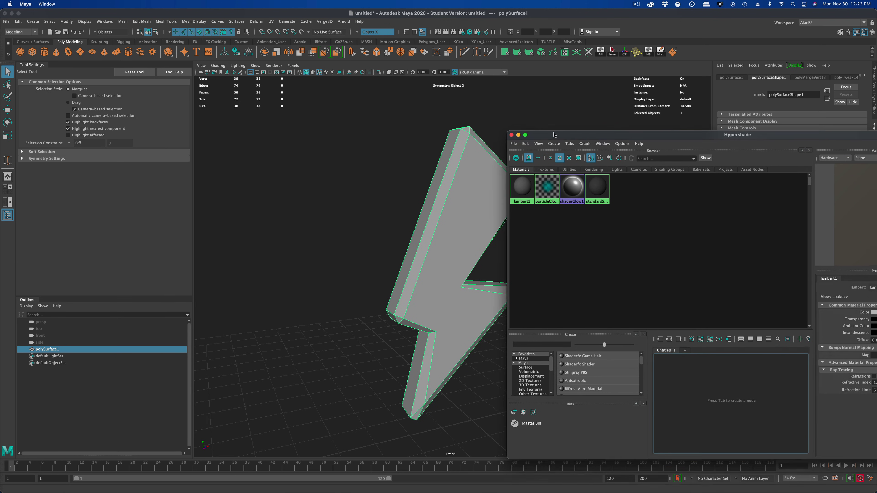
click(535, 137)
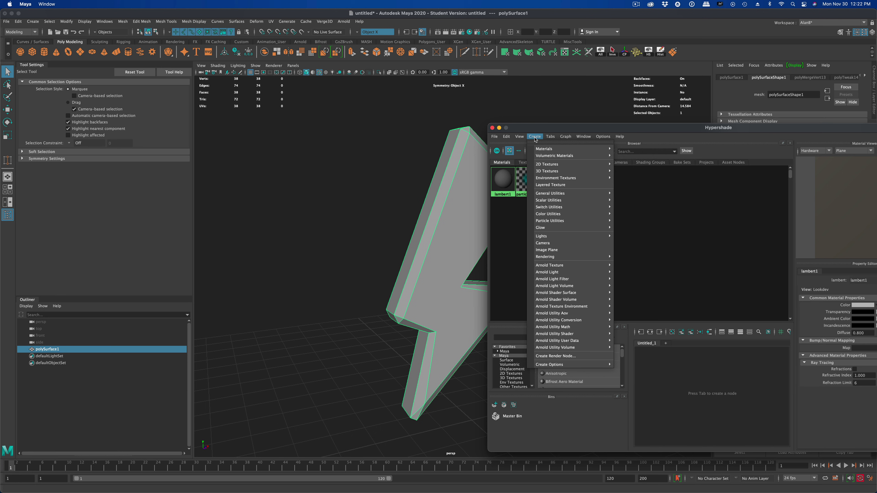
mouse_move(593, 151)
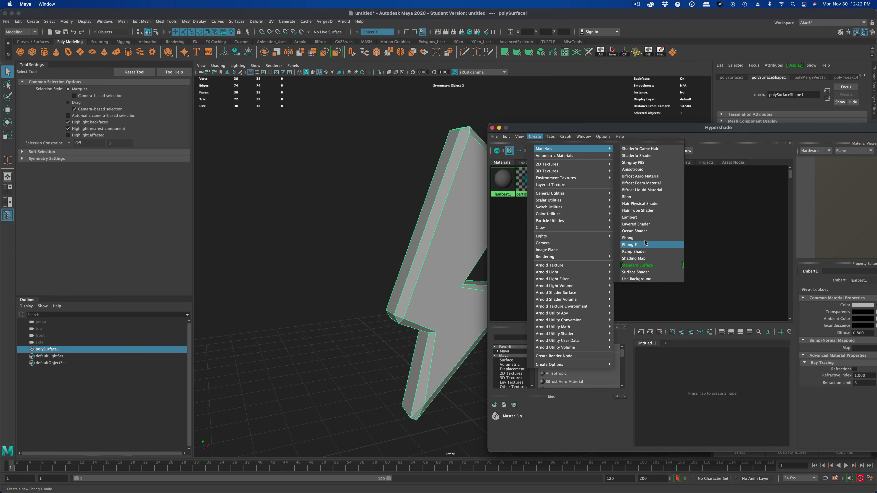
click(645, 241)
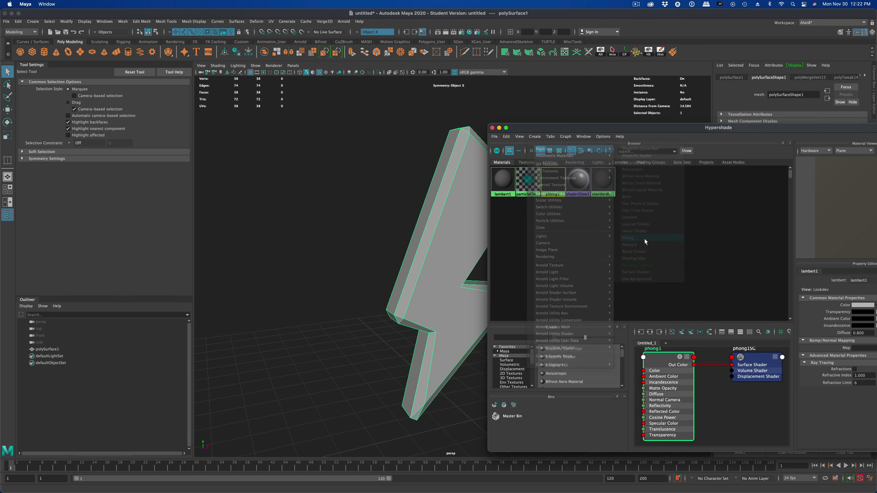
Step: Select the lightning bolt mesh and assign the existing phong1 material to it
drag(583, 129, 610, 144)
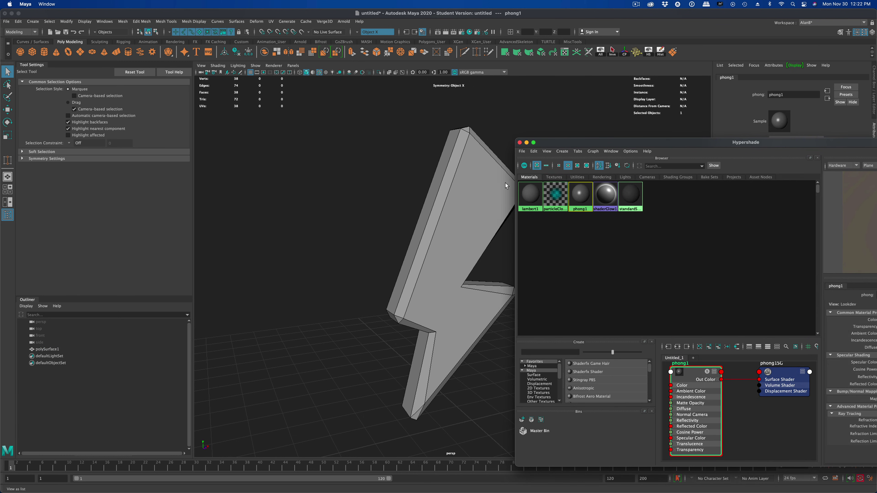
click(471, 190)
right_click(465, 194)
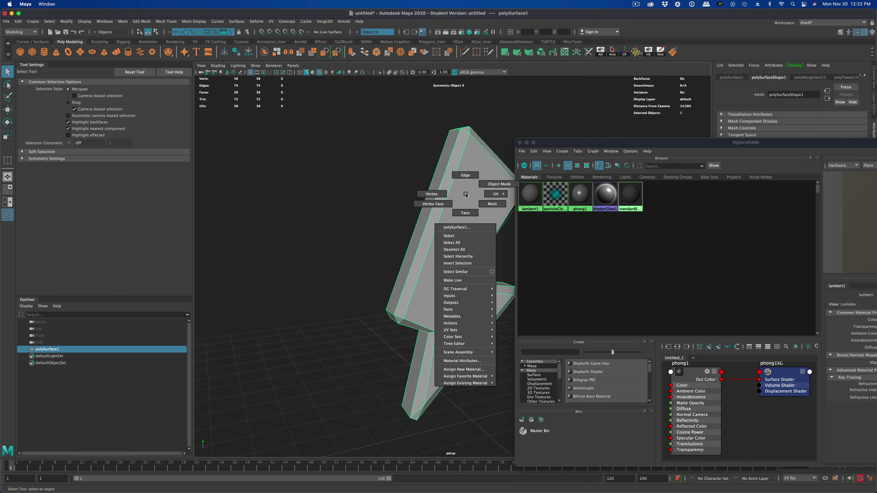
mouse_move(481, 384)
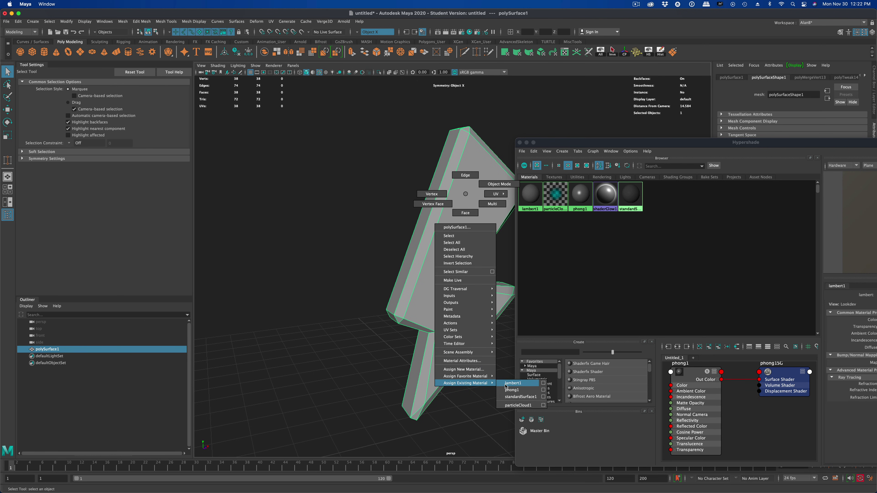
click(512, 390)
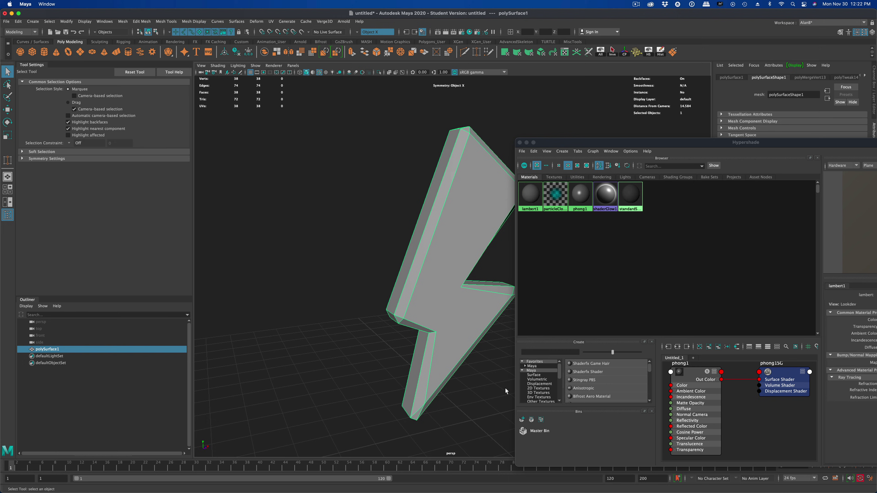
Step: Open phong1's properties in the Hypershade and set its color to full-brightness golden yellow
mouse_move(703, 142)
mouse_down()
mouse_move(412, 196)
mouse_move(298, 181)
mouse_up()
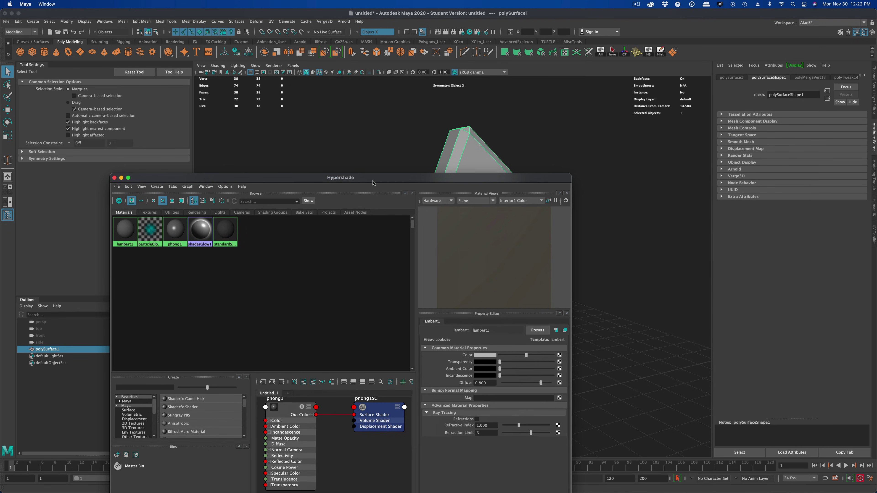
drag(373, 184, 208, 100)
drag(360, 271, 401, 272)
drag(232, 93, 123, 80)
click(206, 149)
drag(302, 260, 336, 263)
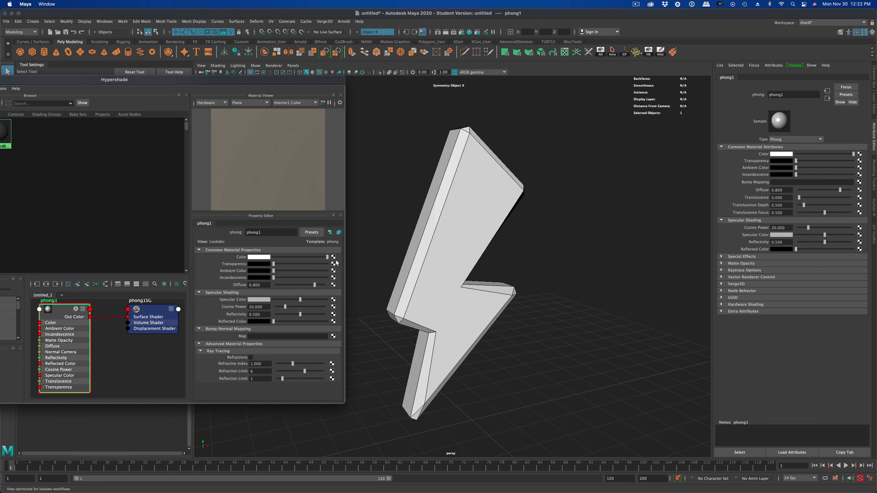
click(261, 258)
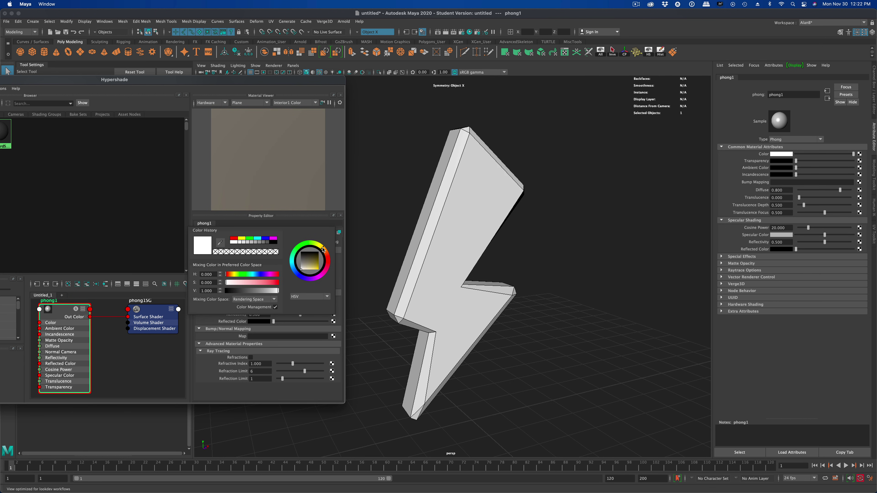
drag(316, 263, 323, 265)
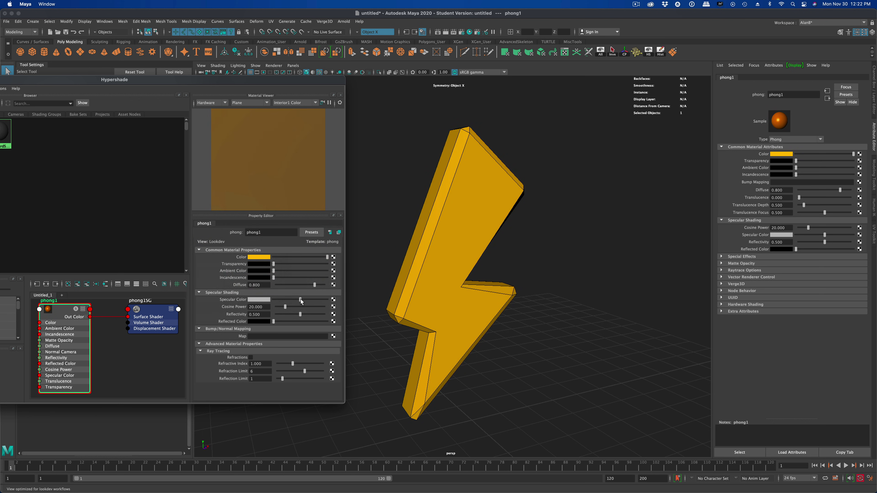
Step: Brighten phong1's specular color, raise its cosine power to about 70, and check the shading from the bolt's narrow side
drag(300, 299, 322, 306)
alt+drag(514, 254, 416, 271)
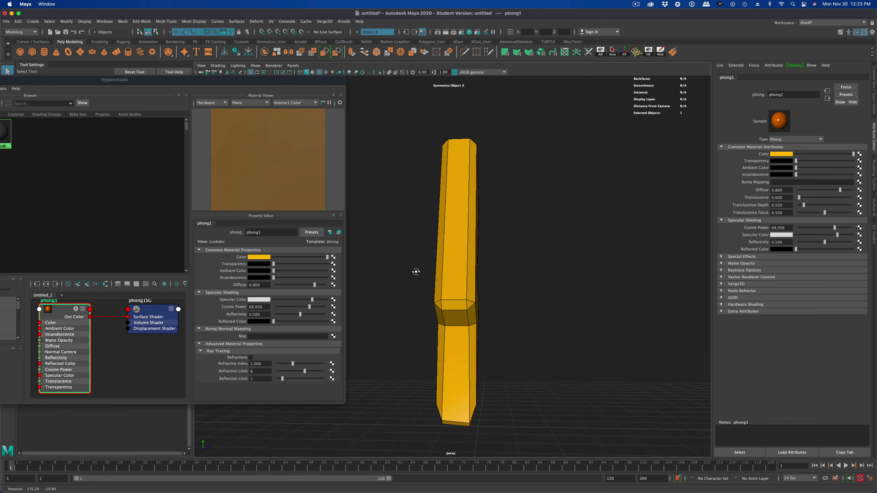